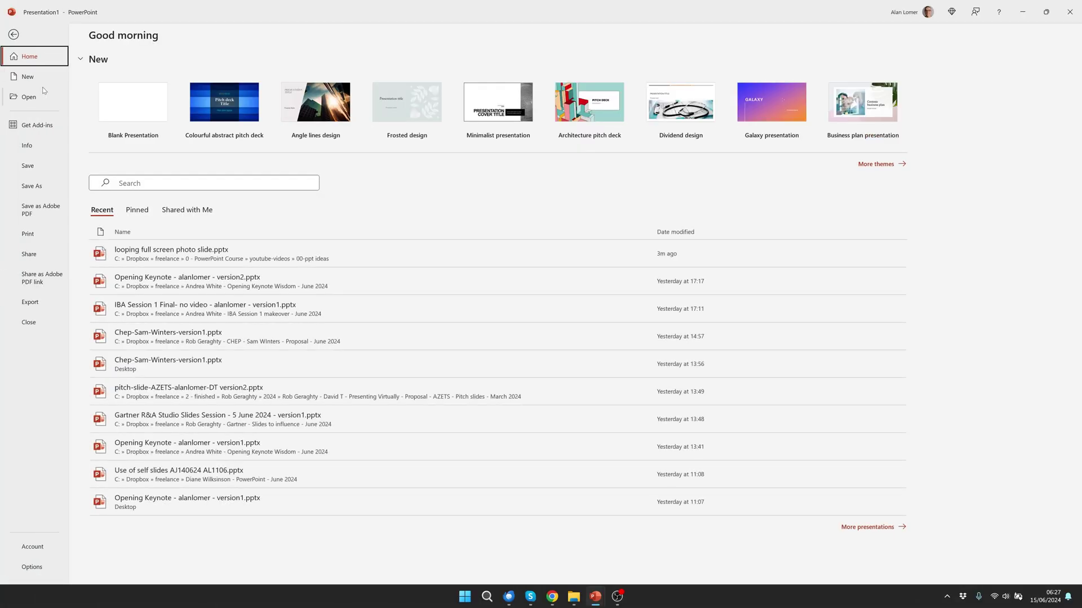
# Step: Create a new blank presentation and switch its slide to the Blank layout
pyautogui.click(33, 82)
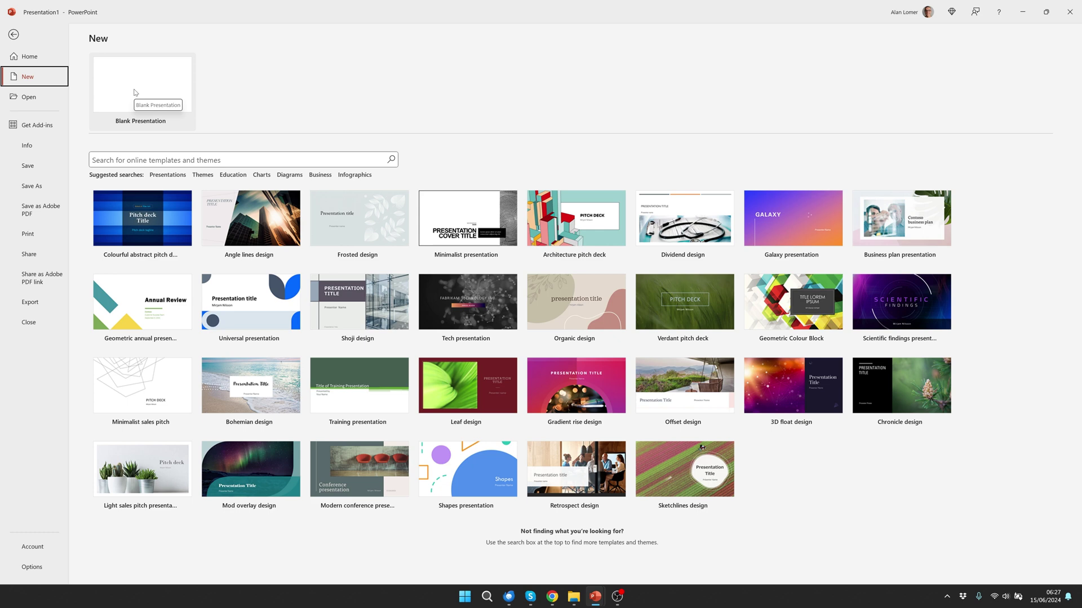
pyautogui.click(135, 93)
pyautogui.rightClick(286, 232)
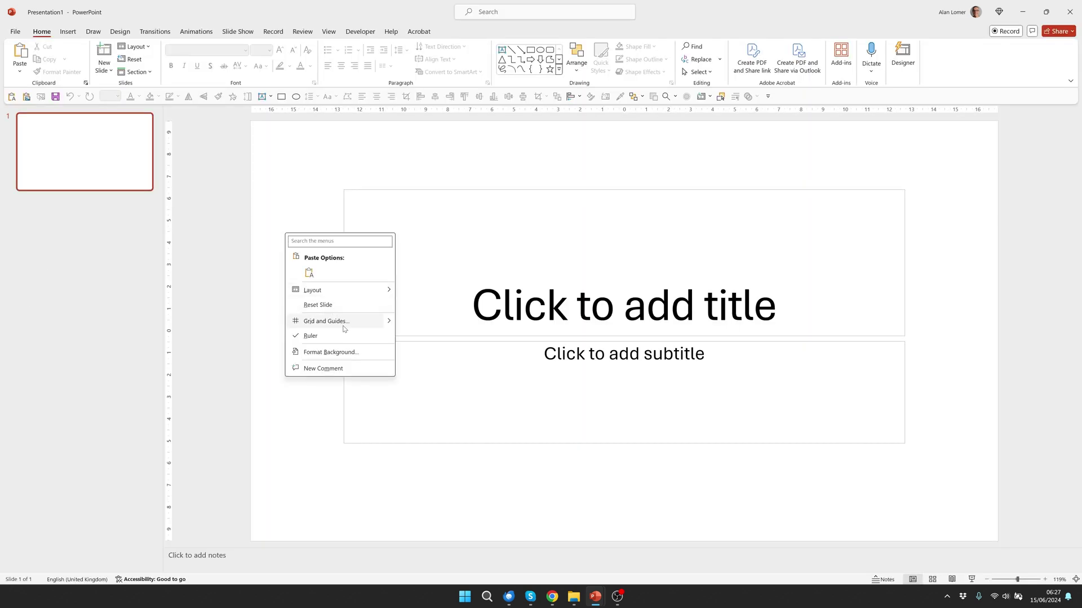
pyautogui.moveTo(357, 292)
pyautogui.click(423, 419)
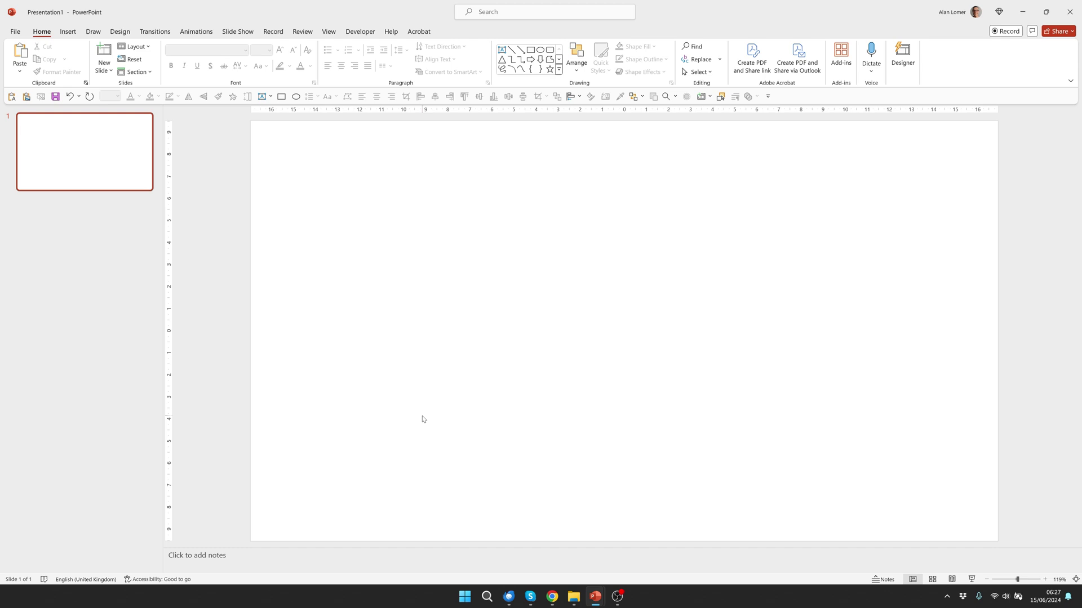
# Step: Insert the mountain-lake sunset stock photo found by searching 'scenic'
pyautogui.click(72, 32)
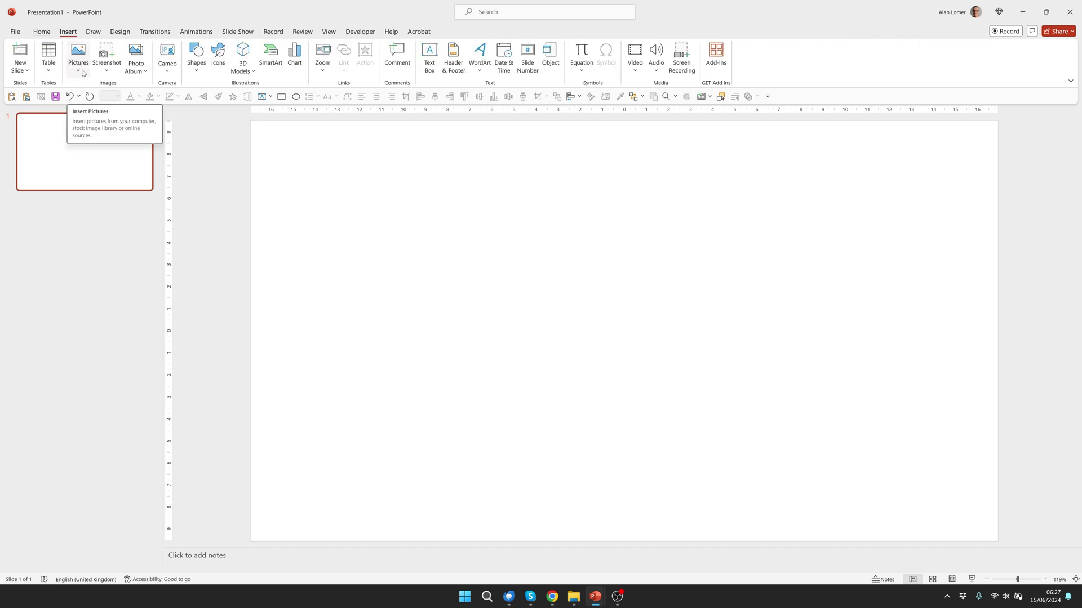
pyautogui.click(83, 73)
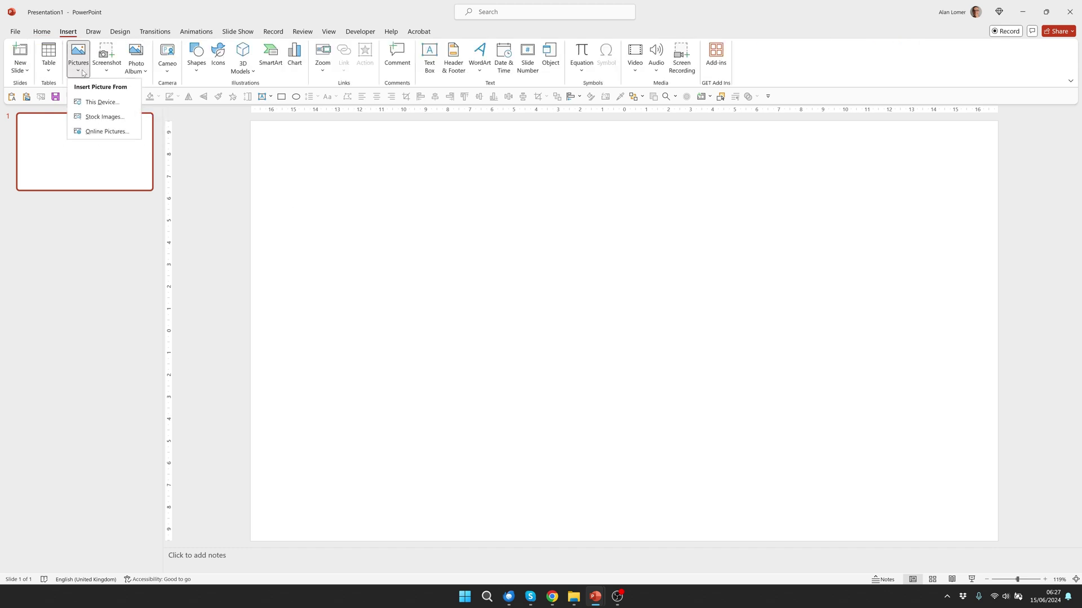
pyautogui.click(97, 117)
pyautogui.write('scenic')
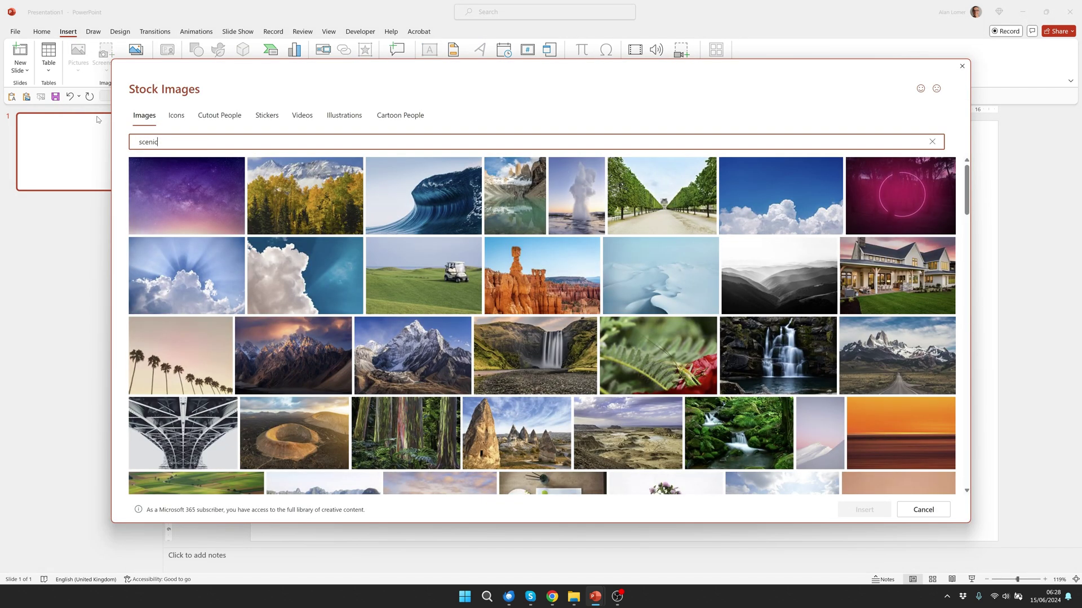
pyautogui.scroll(-15, 541, 327)
pyautogui.click(905, 313)
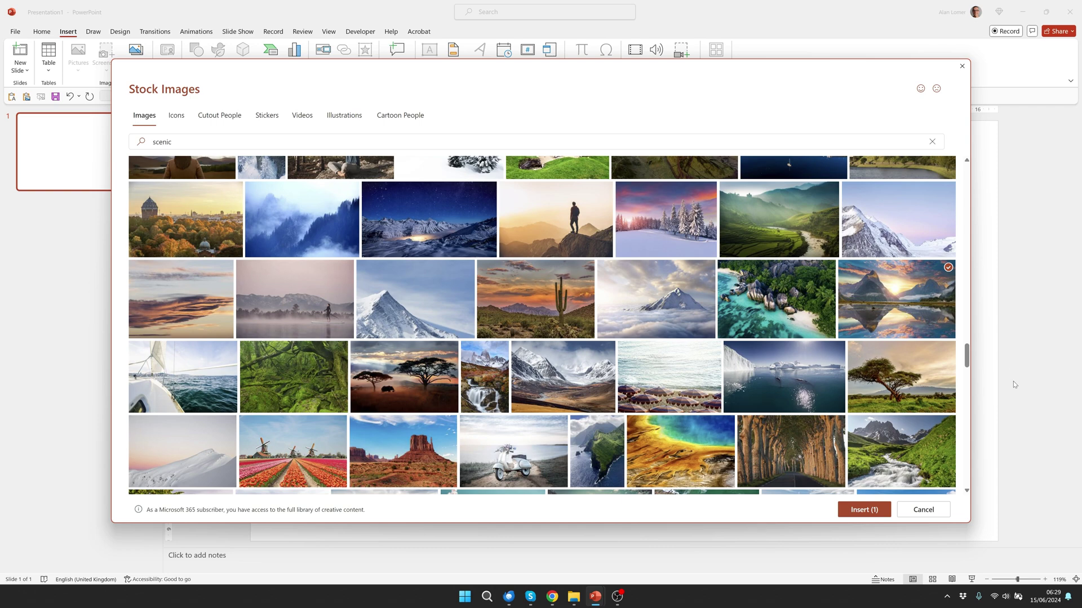
pyautogui.click(863, 509)
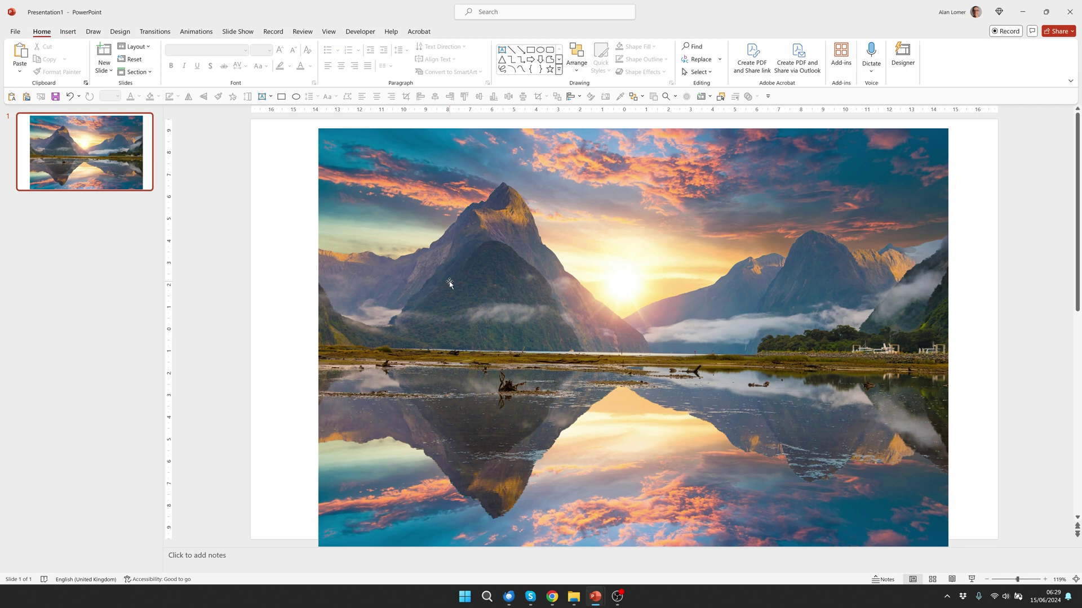
# Step: Resize the mountain-lake photo to about a third of the slide width and place it top-left
pyautogui.click(831, 401)
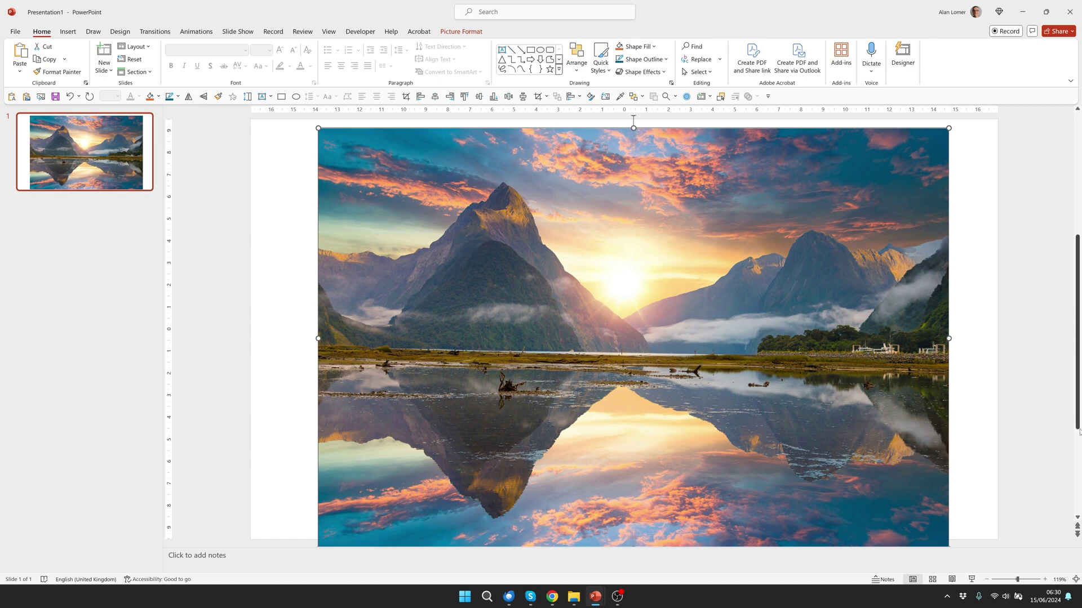
pyautogui.scroll(-2, 1079, 434)
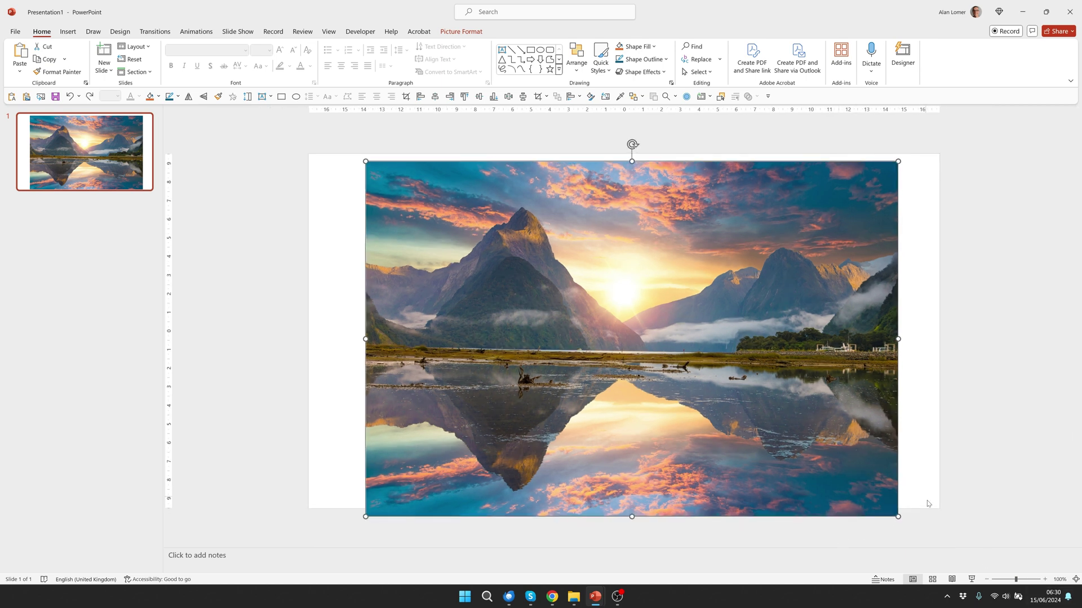
pyautogui.moveTo(898, 516); pyautogui.dragTo(577, 290)
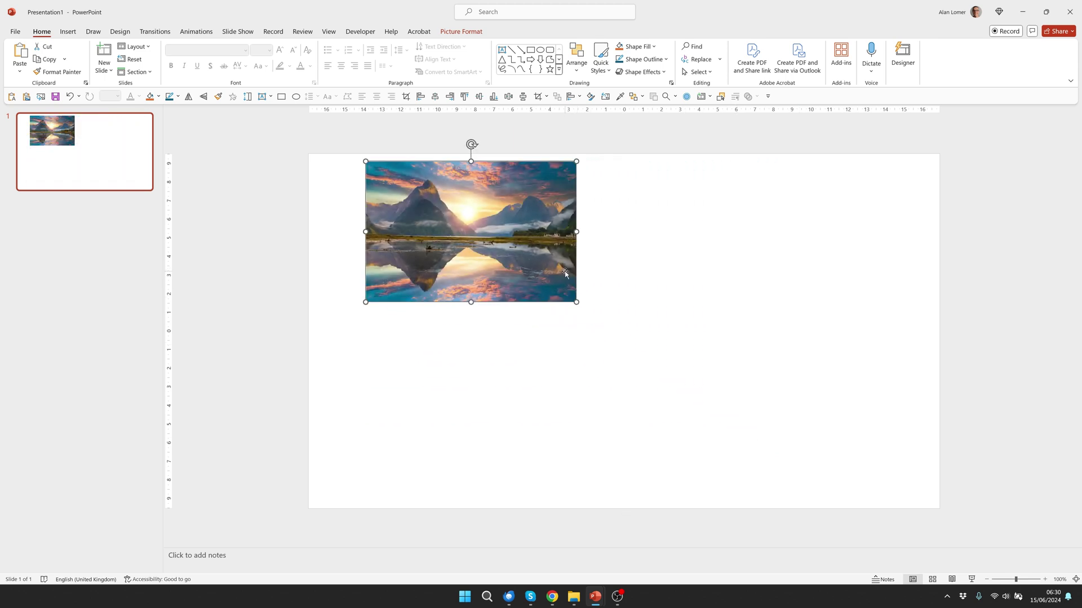
pyautogui.moveTo(545, 251); pyautogui.dragTo(443, 223)
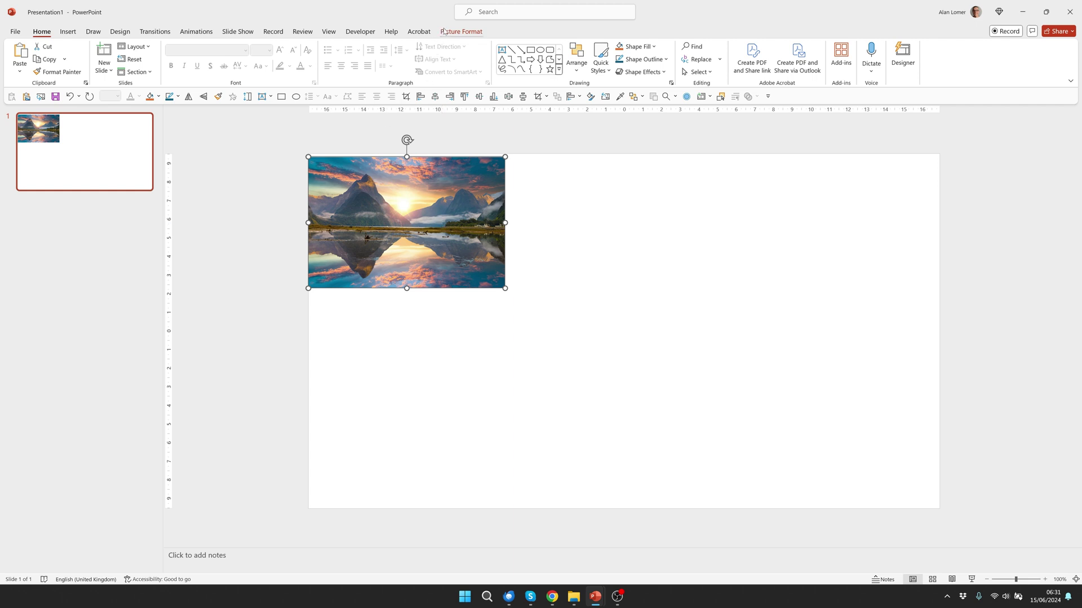
# Step: Crop the mountain-lake photo to a 16:9 ratio, 5.92 cm by 10.53 cm, then deselect it
pyautogui.click(460, 32)
pyautogui.click(966, 68)
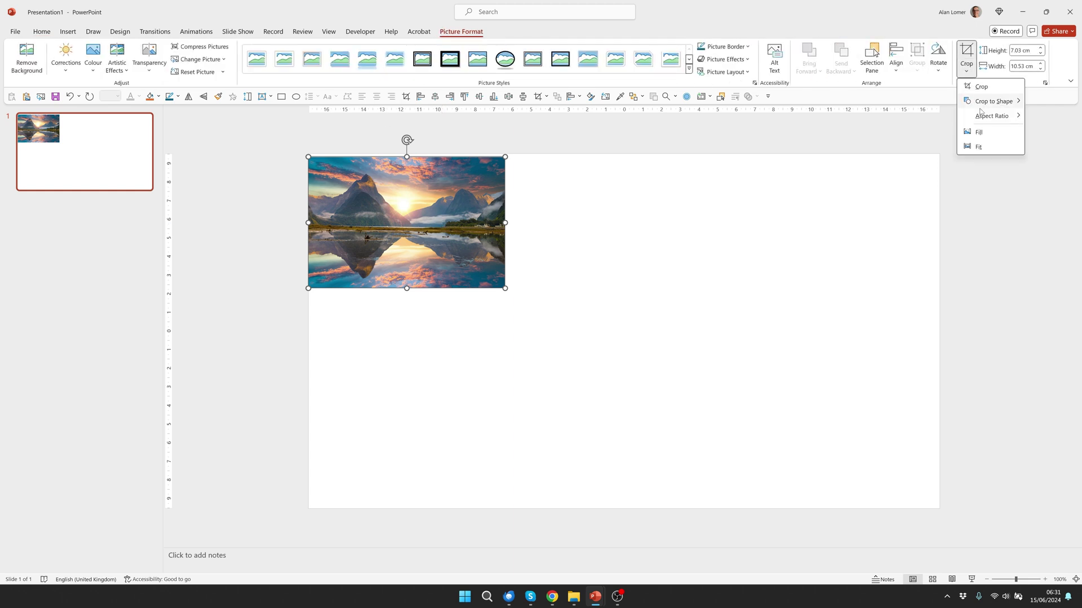
pyautogui.moveTo(983, 117)
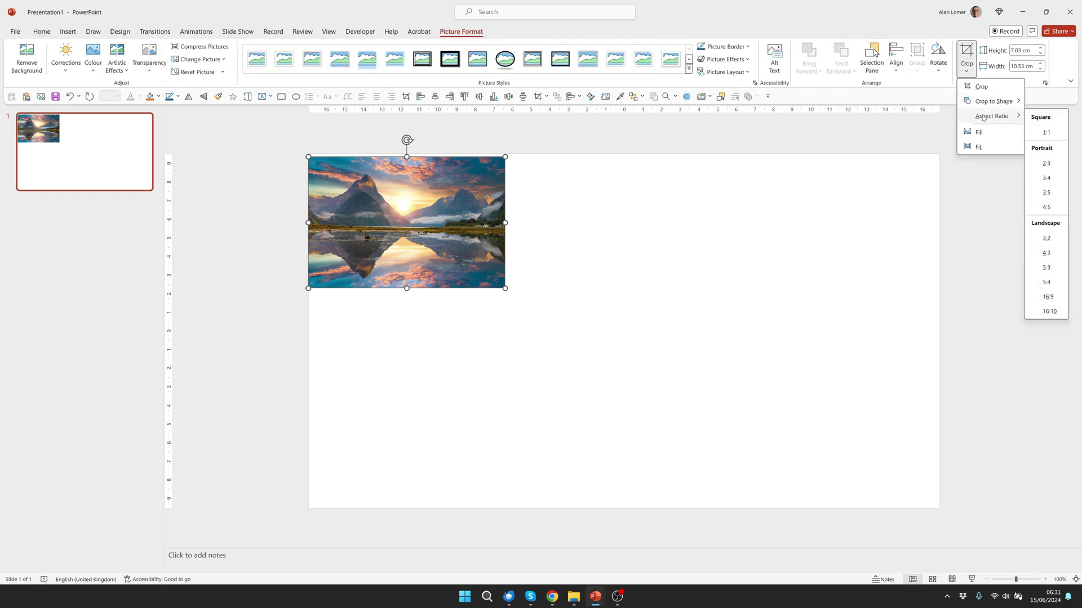
pyautogui.click(1048, 297)
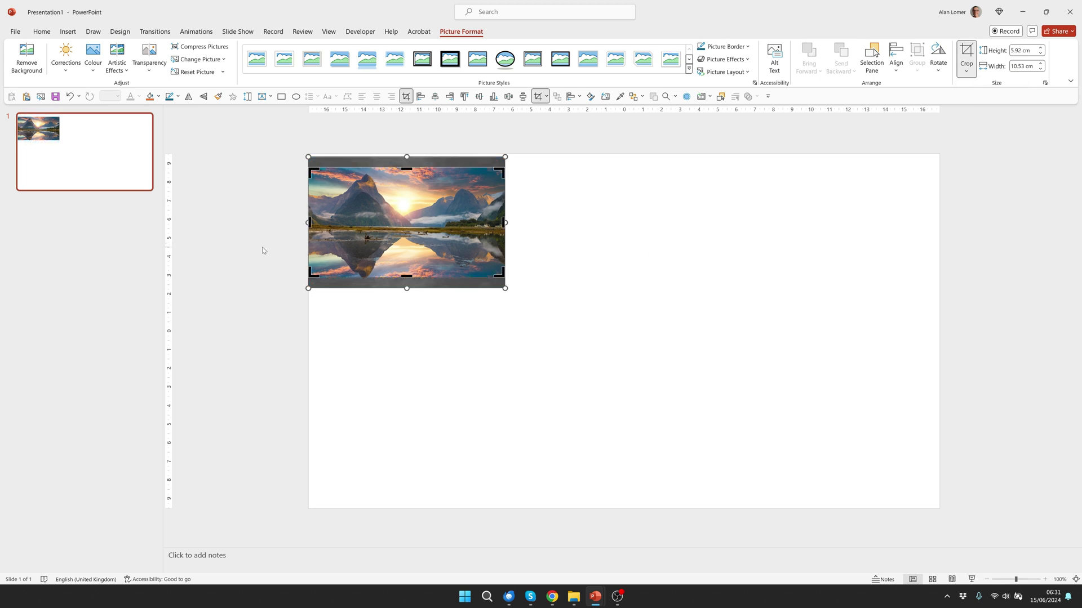
pyautogui.press('Escape')
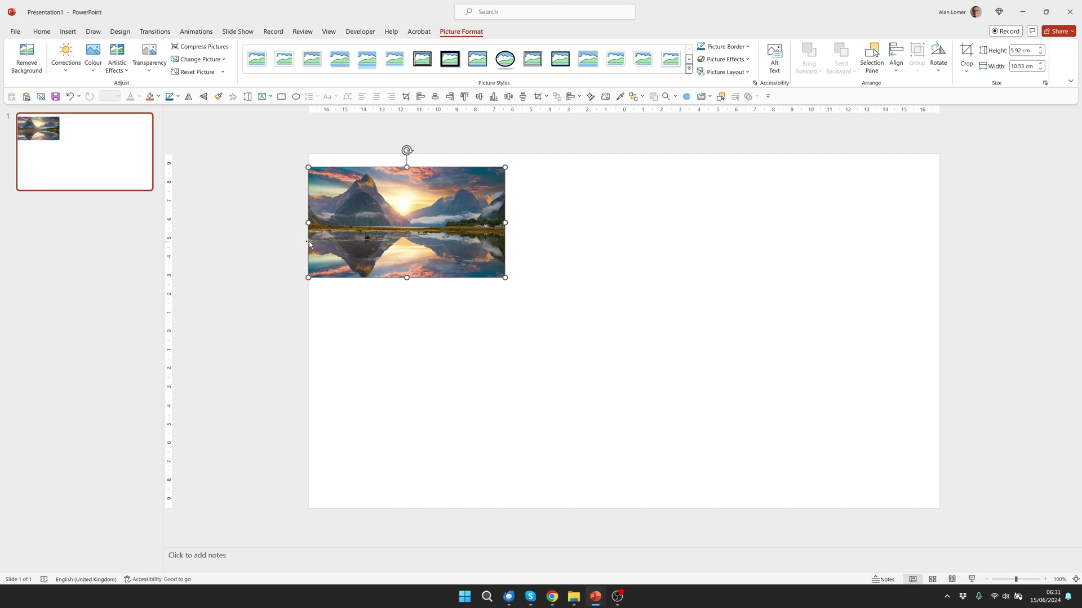
pyautogui.click(291, 271)
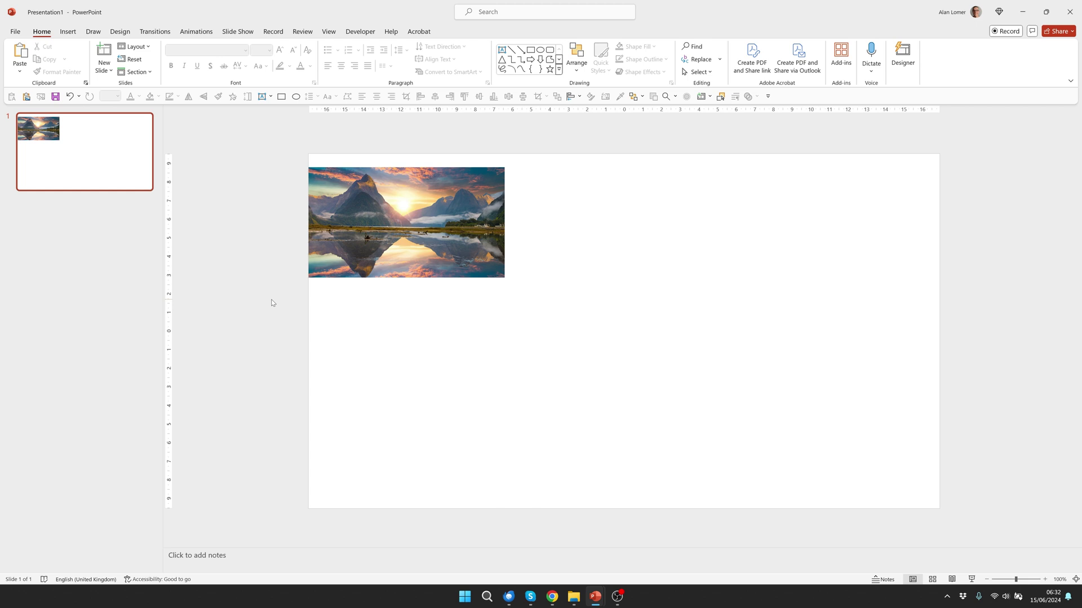
# Step: Paste five more landscape photos to form a two-row grid of six
pyautogui.hotkey('ctrl', 'v')
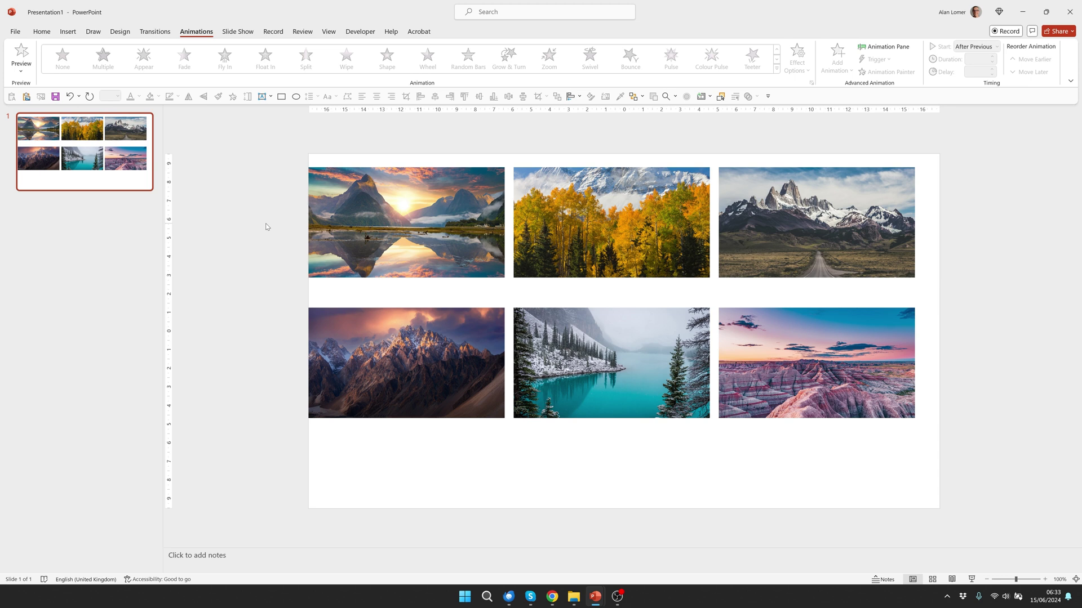
pyautogui.click(422, 201)
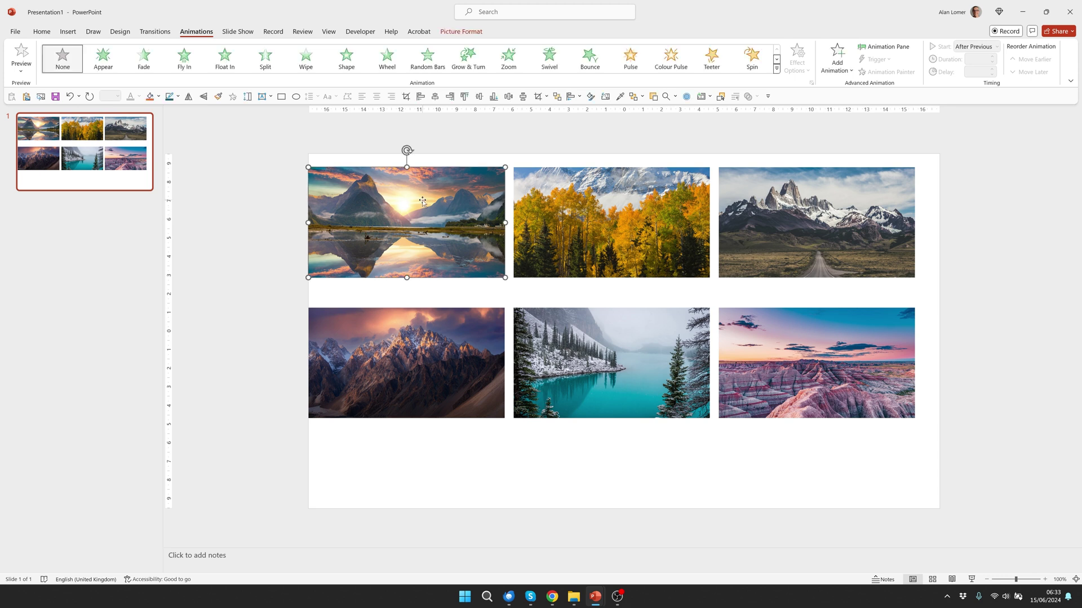
pyautogui.click(687, 242)
pyautogui.click(761, 246)
pyautogui.click(462, 371)
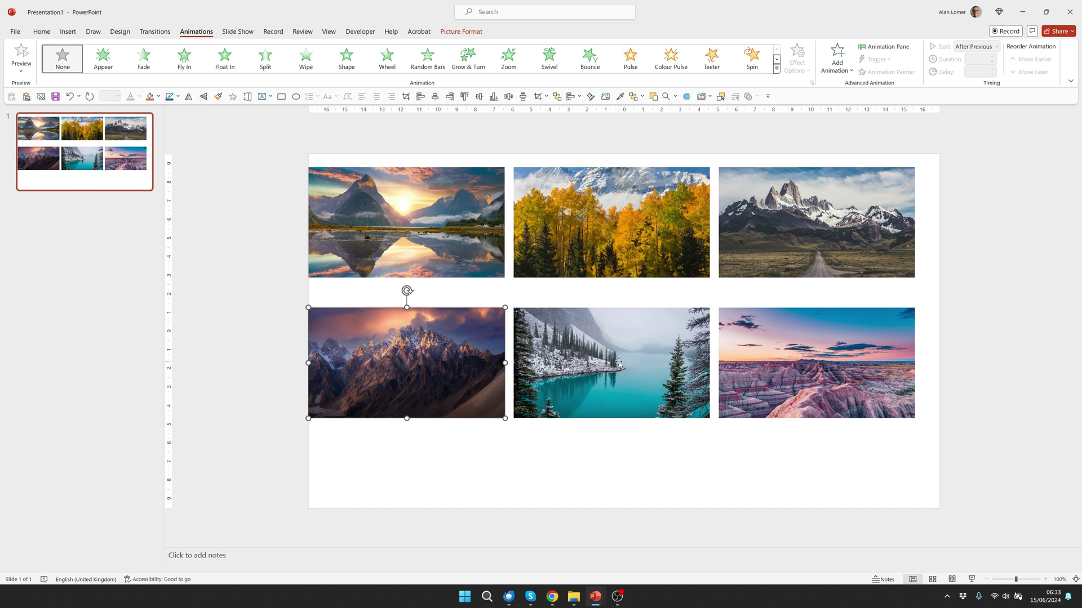
pyautogui.click(619, 364)
pyautogui.click(836, 375)
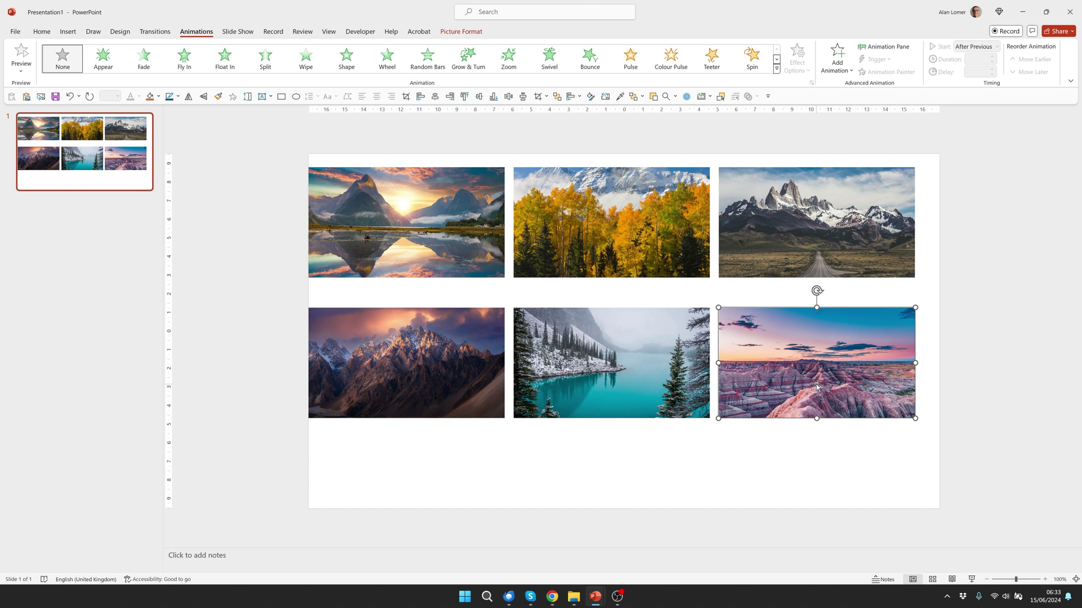
# Step: Apply a Fade entrance to the forest, mountain-road, mountain, turquoise lake and canyon photos
pyautogui.click(711, 292)
pyautogui.click(638, 242)
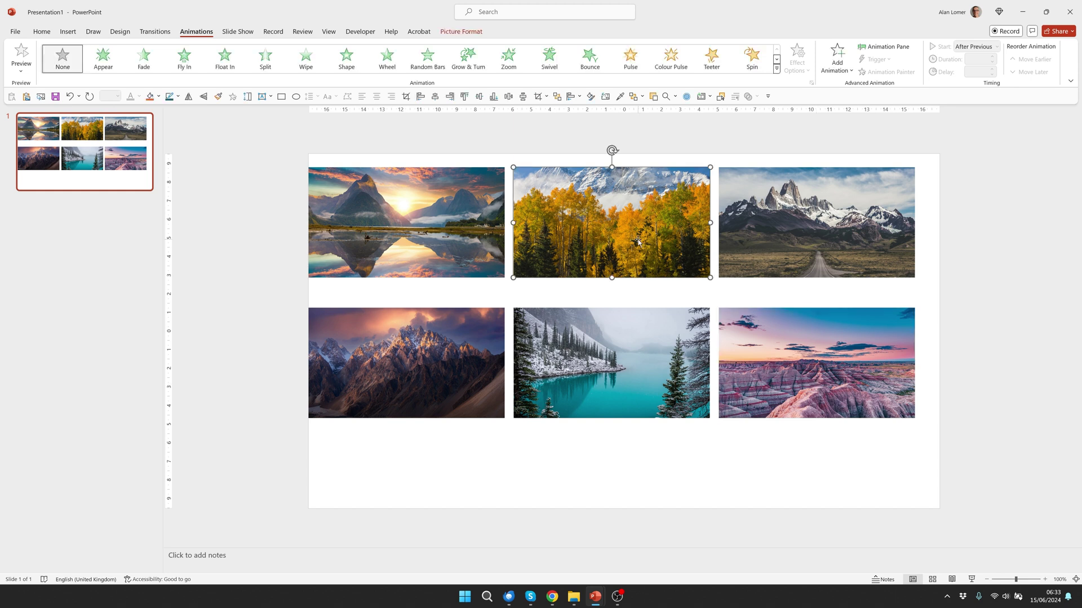
pyautogui.keyDown('shift'); pyautogui.click(781, 240); pyautogui.keyUp('shift')
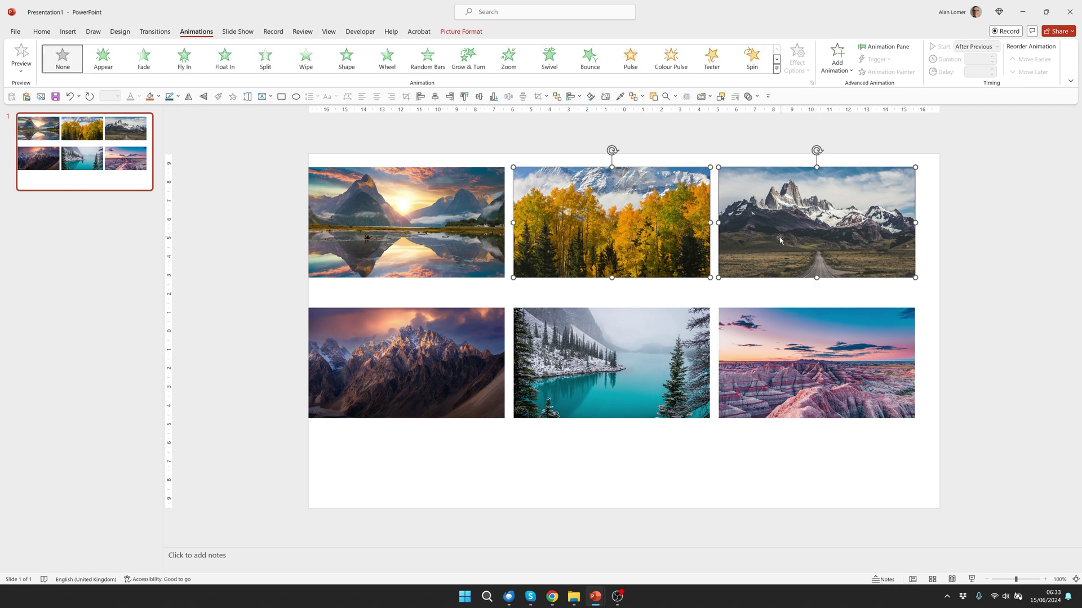
pyautogui.keyDown('shift'); pyautogui.click(417, 357); pyautogui.keyUp('shift')
pyautogui.keyDown('shift'); pyautogui.click(659, 362); pyautogui.keyUp('shift')
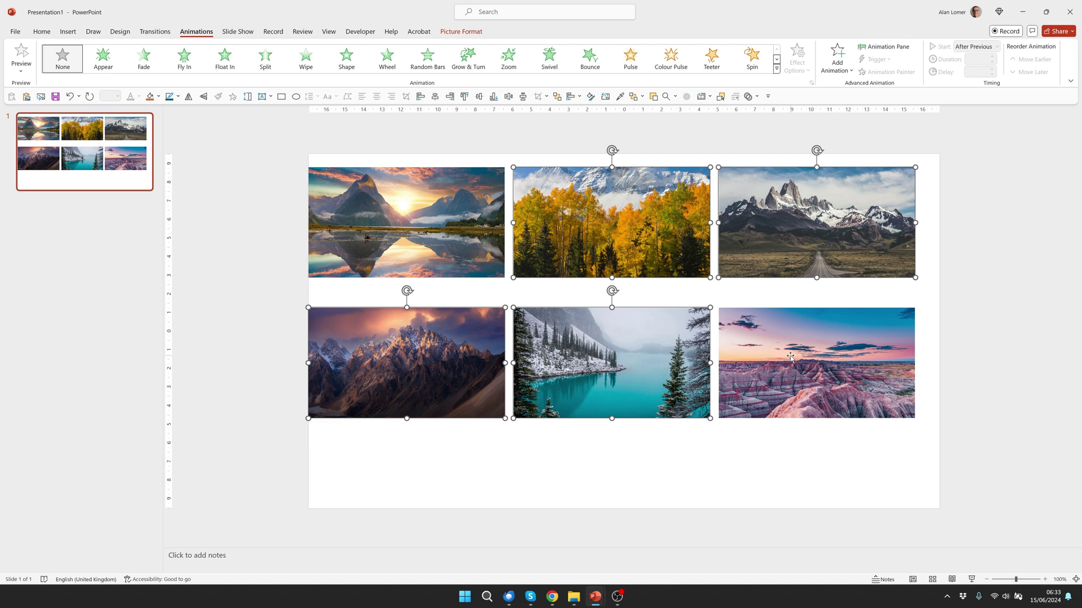
pyautogui.keyDown('shift'); pyautogui.click(767, 344); pyautogui.keyUp('shift')
pyautogui.click(144, 57)
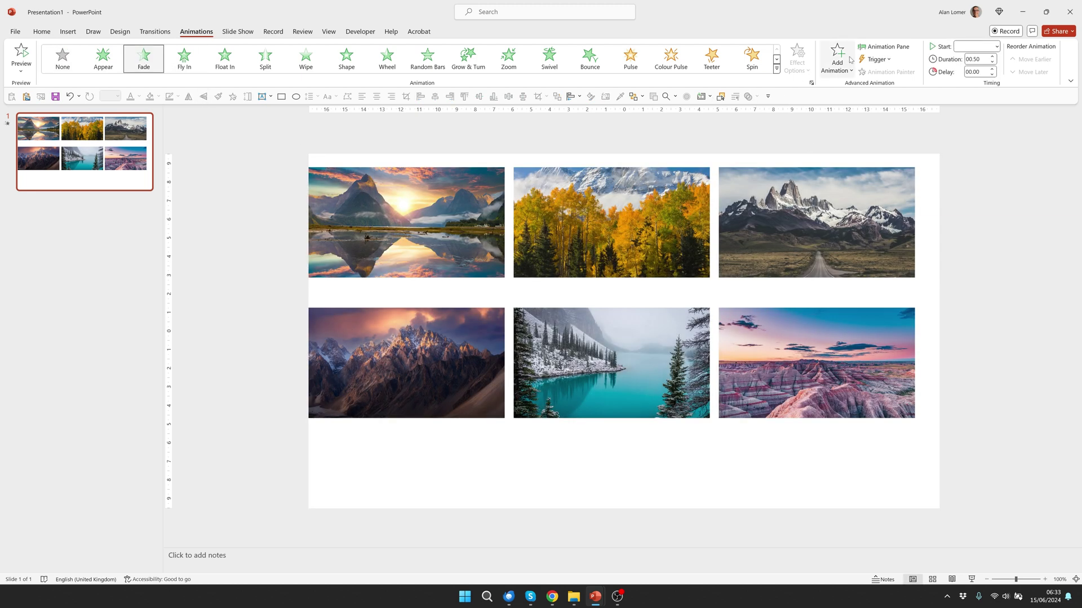
# Step: Show the Animation Pane and add a Fade exit to the same five photos
pyautogui.click(887, 46)
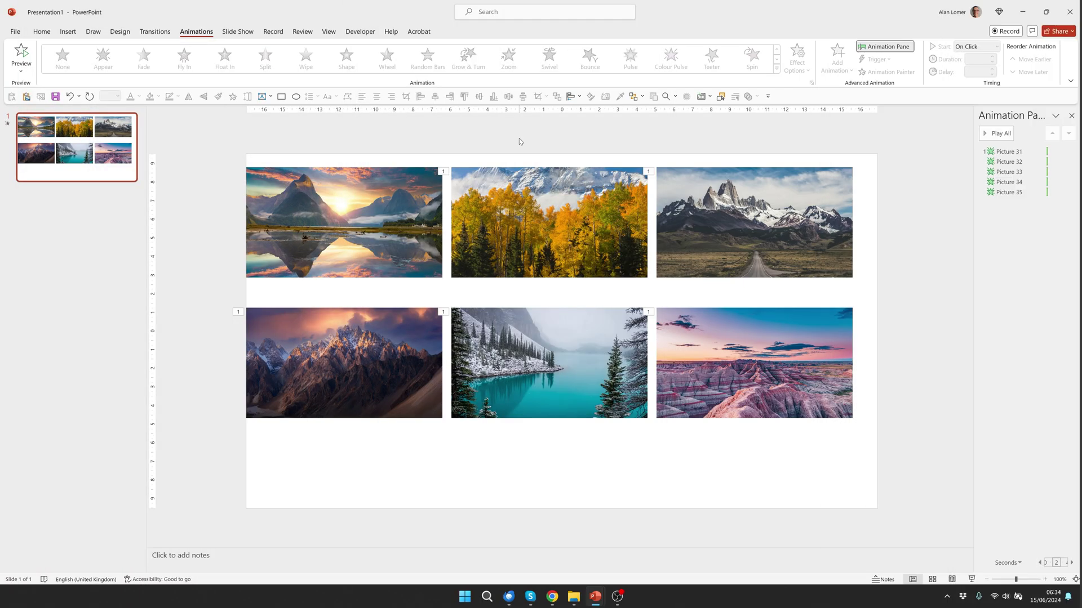
pyautogui.click(527, 240)
pyautogui.keyDown('ctrl'); pyautogui.click(719, 238); pyautogui.keyUp('ctrl')
pyautogui.keyDown('ctrl'); pyautogui.click(383, 356); pyautogui.keyUp('ctrl')
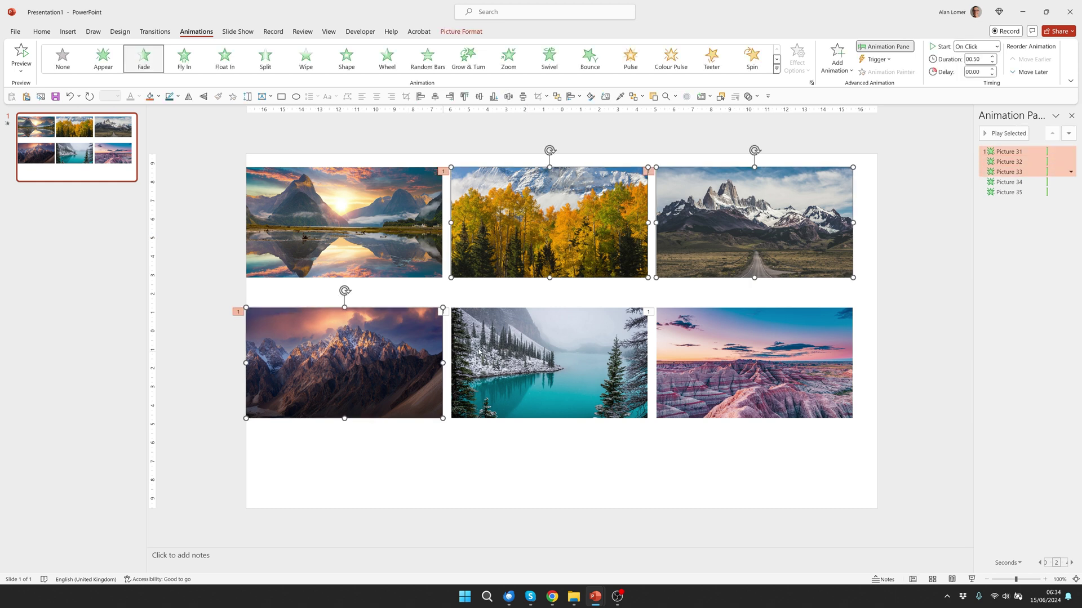
pyautogui.keyDown('ctrl'); pyautogui.click(479, 351); pyautogui.keyUp('ctrl')
pyautogui.keyDown('ctrl'); pyautogui.click(724, 356); pyautogui.keyUp('ctrl')
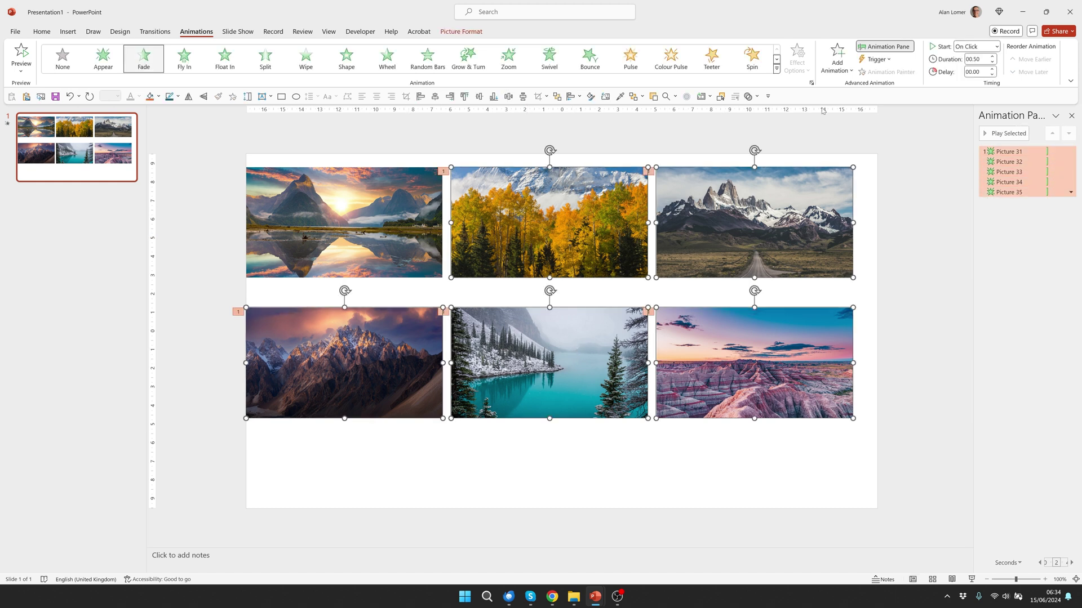
pyautogui.click(847, 69)
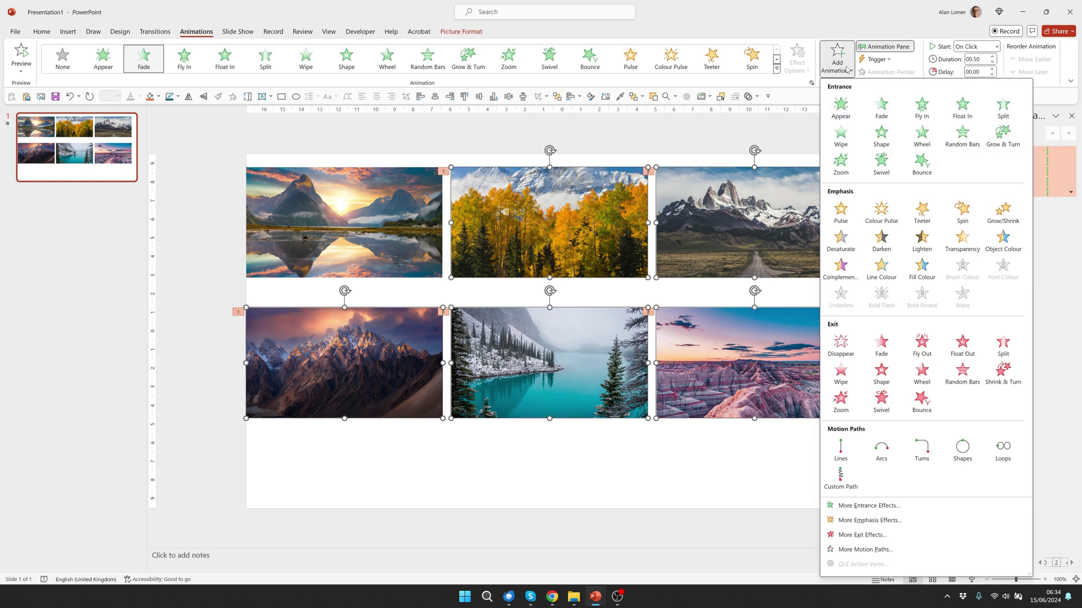
pyautogui.click(896, 349)
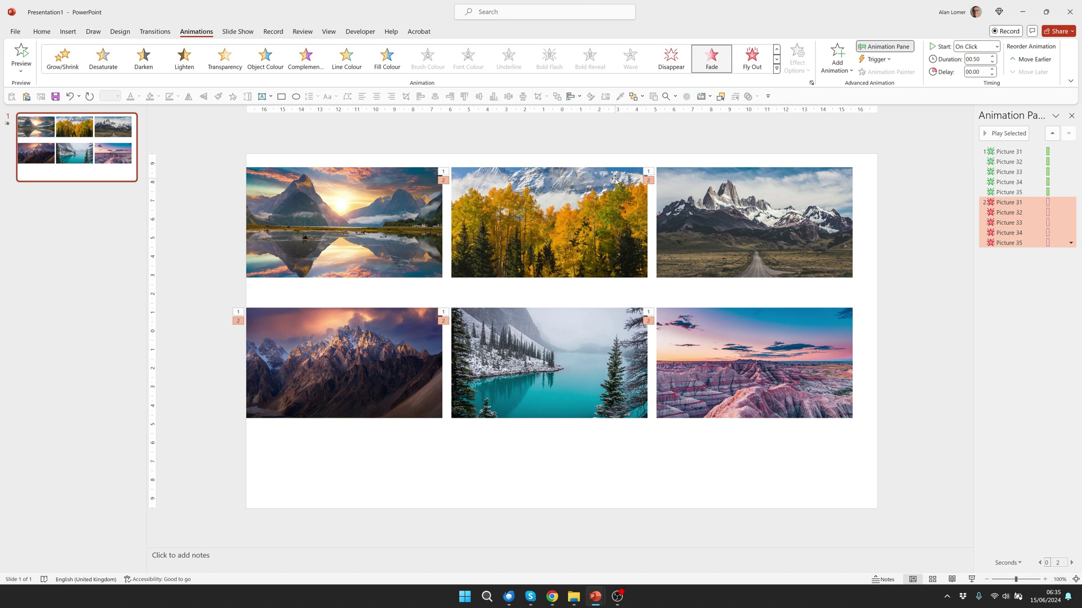
# Step: Record a 15-second audio clip and insert it on the slide as Recorded Sound
pyautogui.click(68, 31)
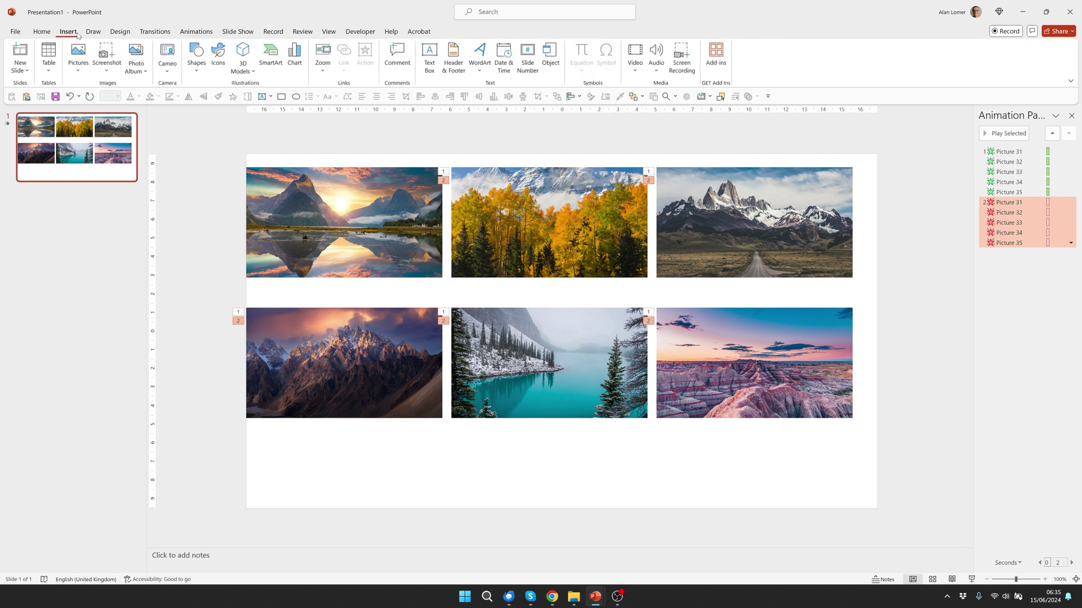
pyautogui.click(657, 72)
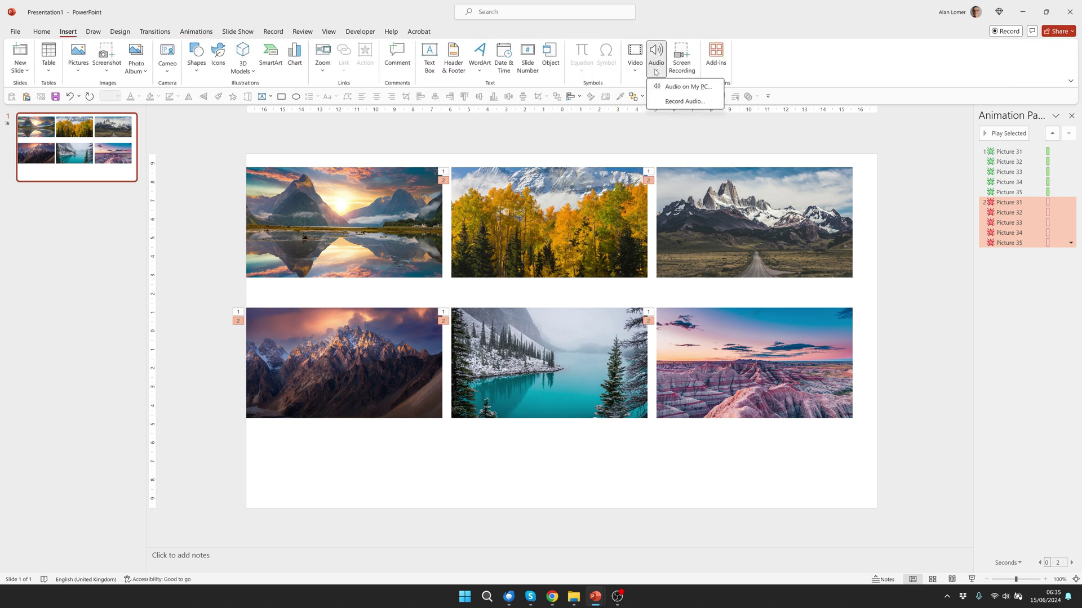
pyautogui.click(684, 102)
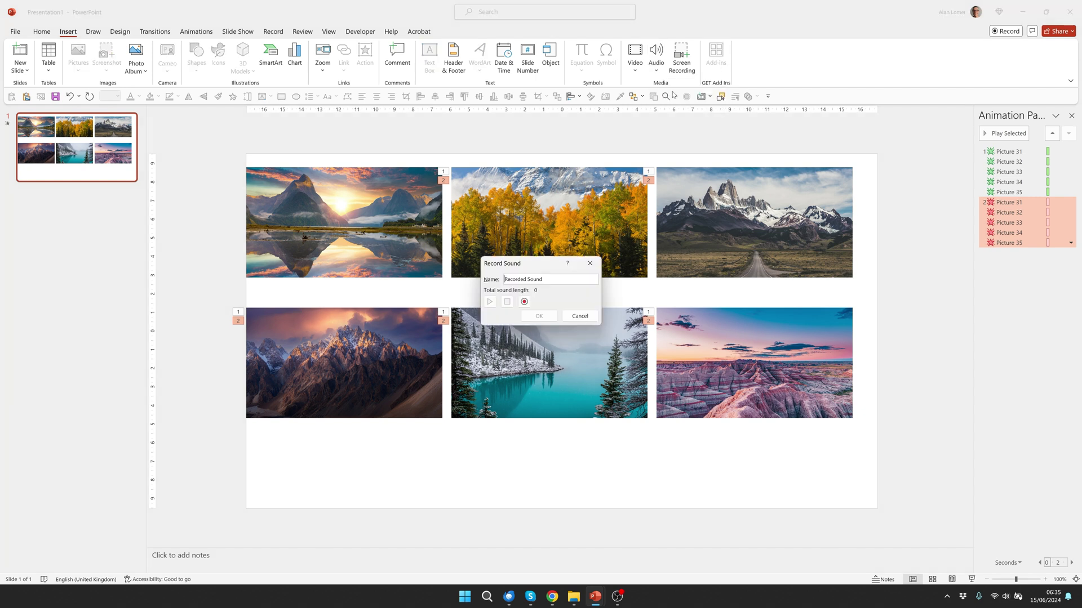
pyautogui.click(524, 303)
pyautogui.click(506, 303)
pyautogui.click(539, 317)
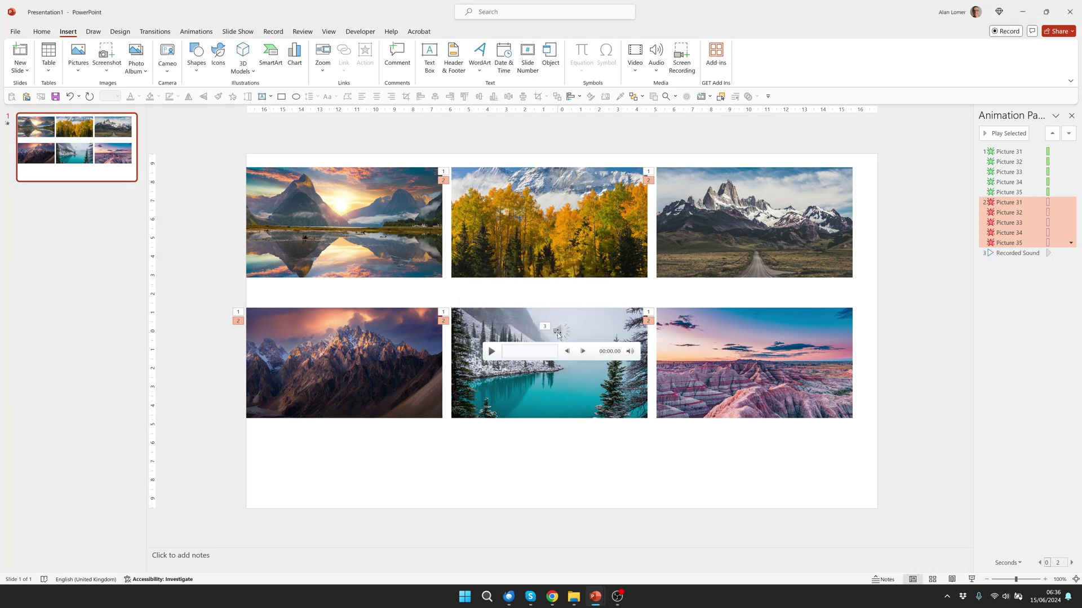
# Step: Place the sound icon above the slide and set it to Loop until Stopped with volume Mute
pyautogui.moveTo(558, 334); pyautogui.dragTo(556, 133)
pyautogui.click(494, 144)
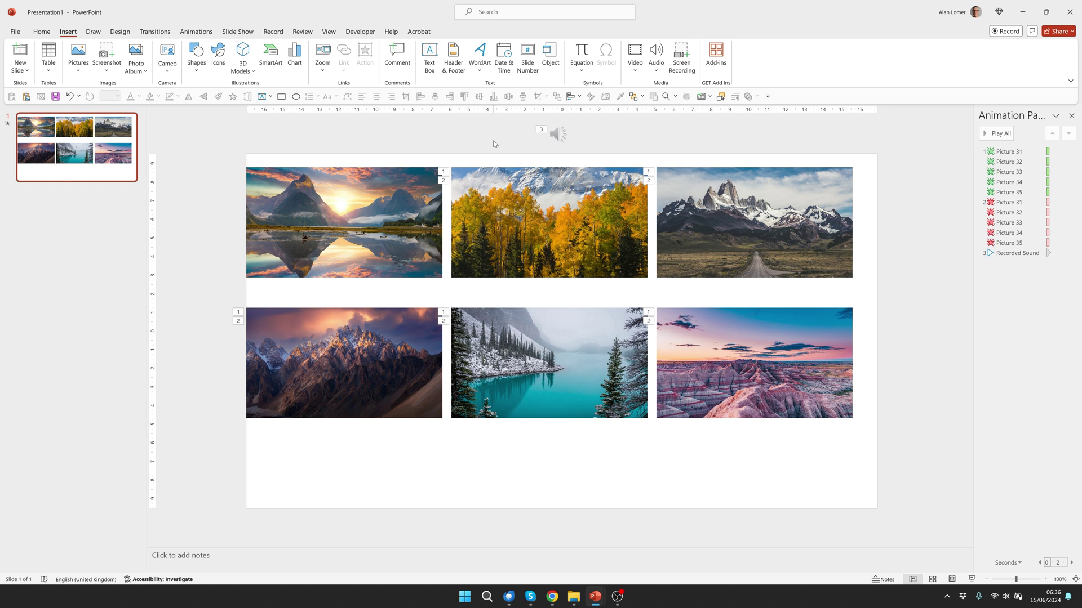
pyautogui.click(556, 133)
pyautogui.click(501, 32)
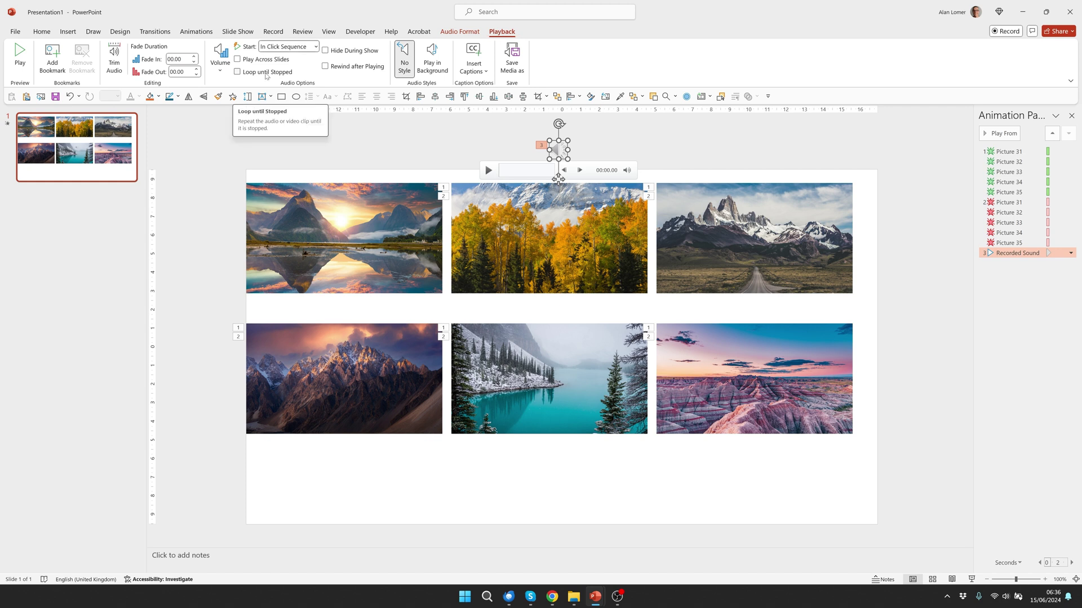
pyautogui.click(267, 74)
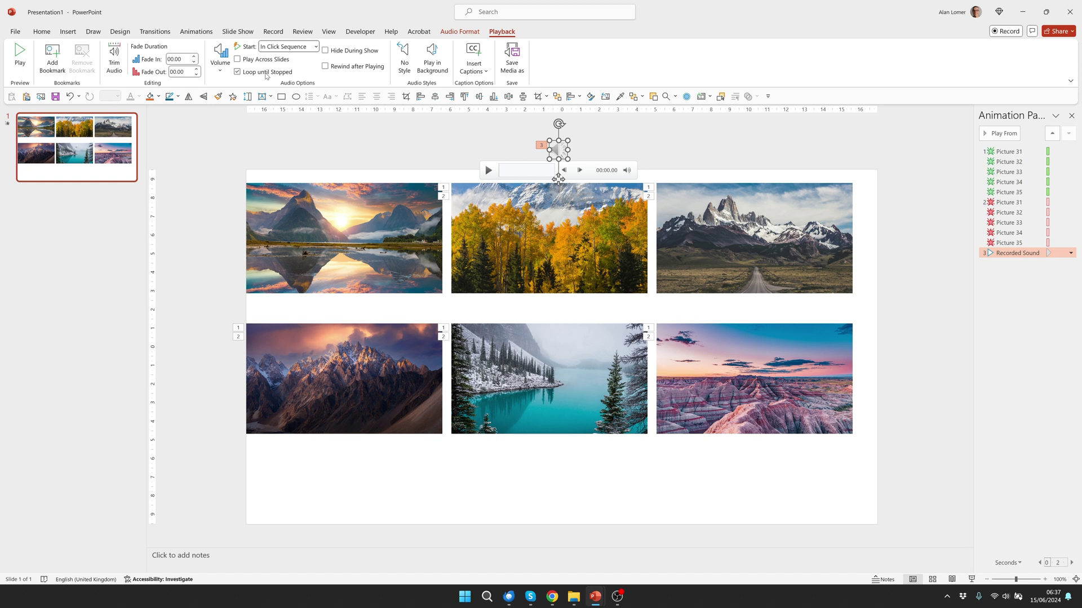
pyautogui.click(220, 72)
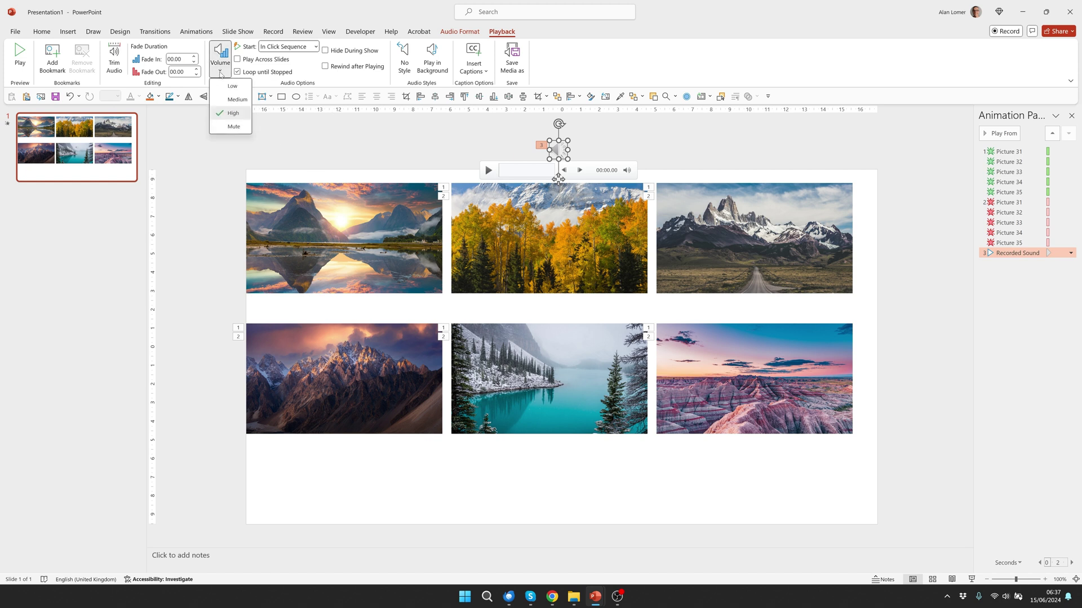
pyautogui.click(232, 127)
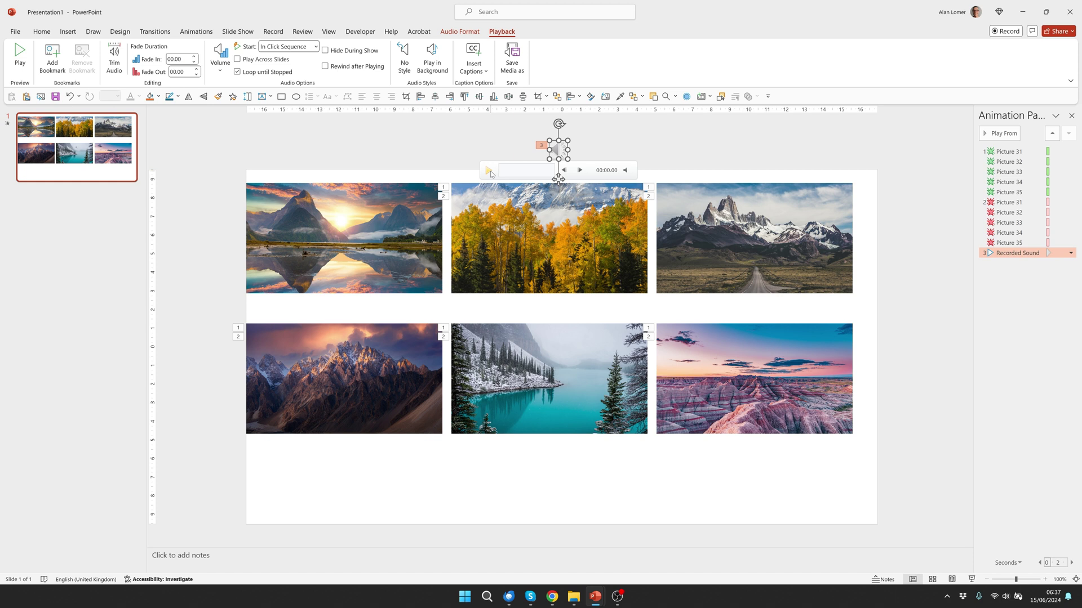
# Step: Play the recorded sound and add Bookmark 1 at about 00:00.56
pyautogui.click(489, 170)
pyautogui.click(52, 67)
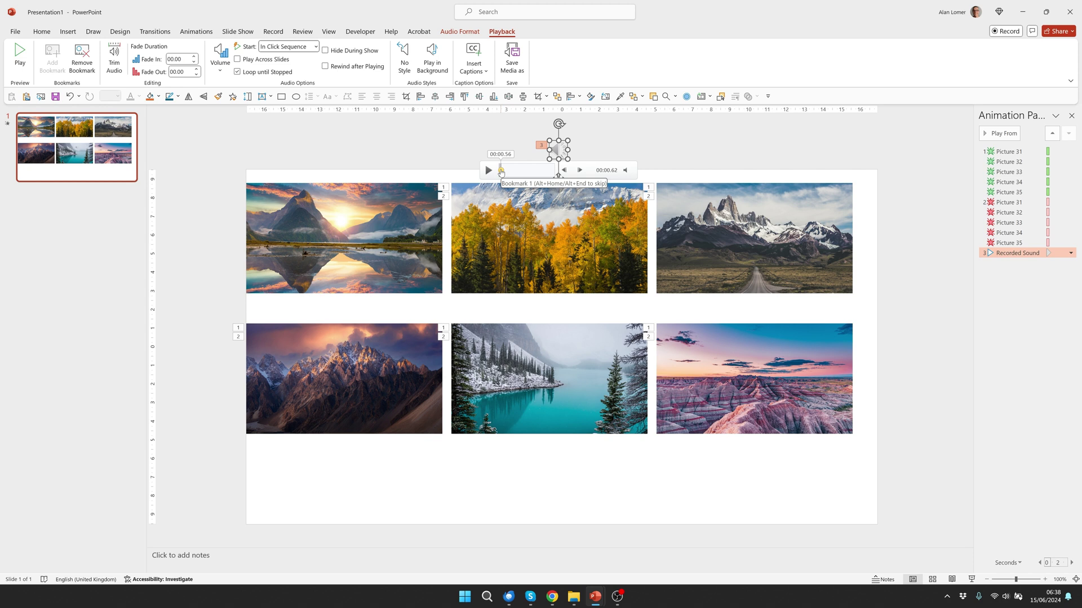
# Step: Trigger the forest photo's (Picture 31) animations on the sound's Bookmark 1
pyautogui.click(501, 213)
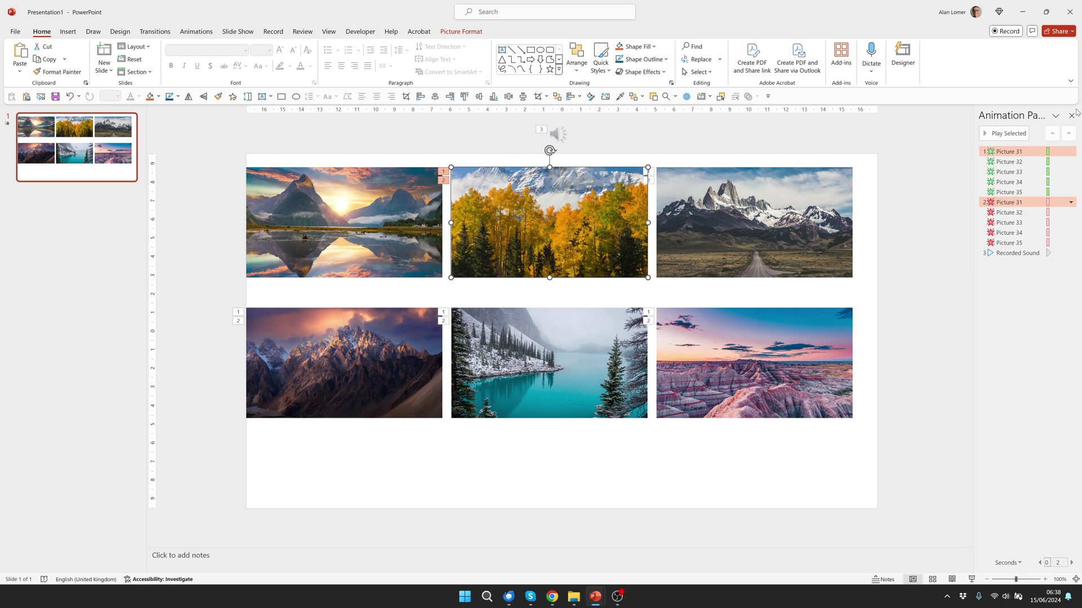
pyautogui.click(197, 32)
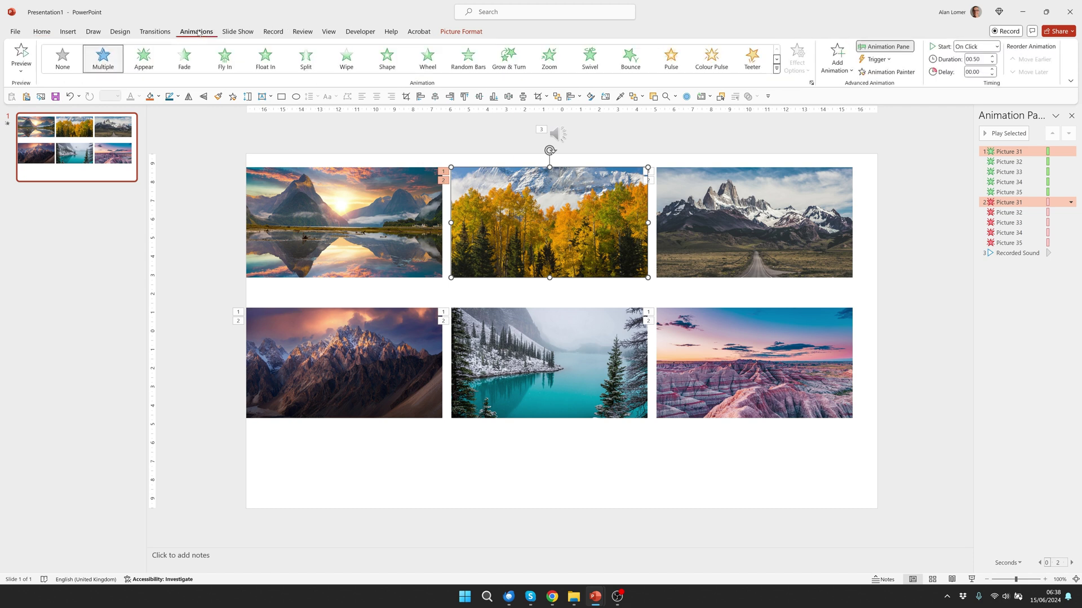
pyautogui.click(876, 60)
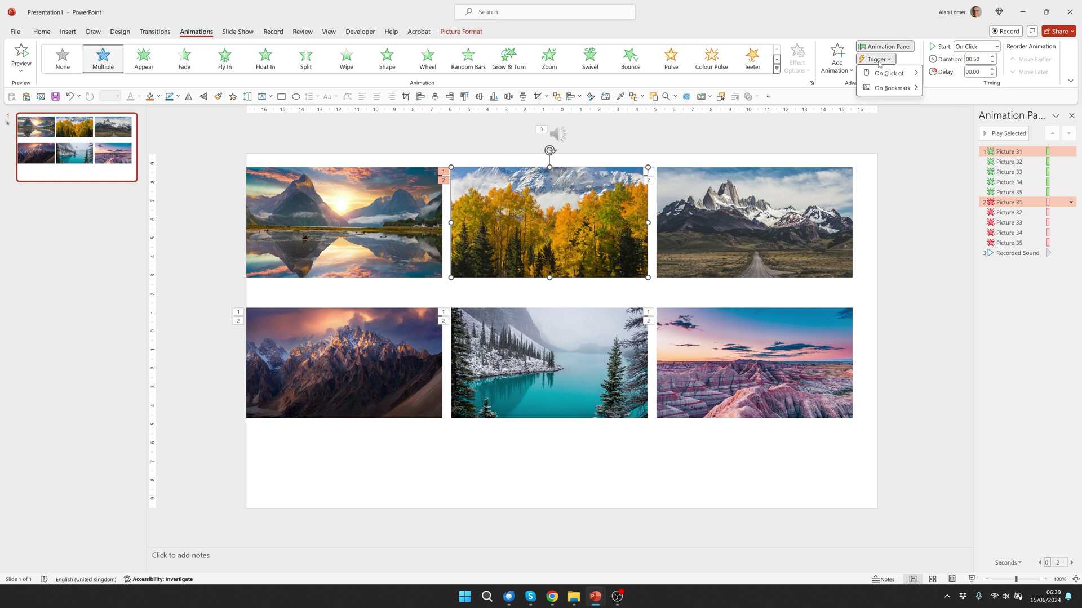
pyautogui.moveTo(886, 72)
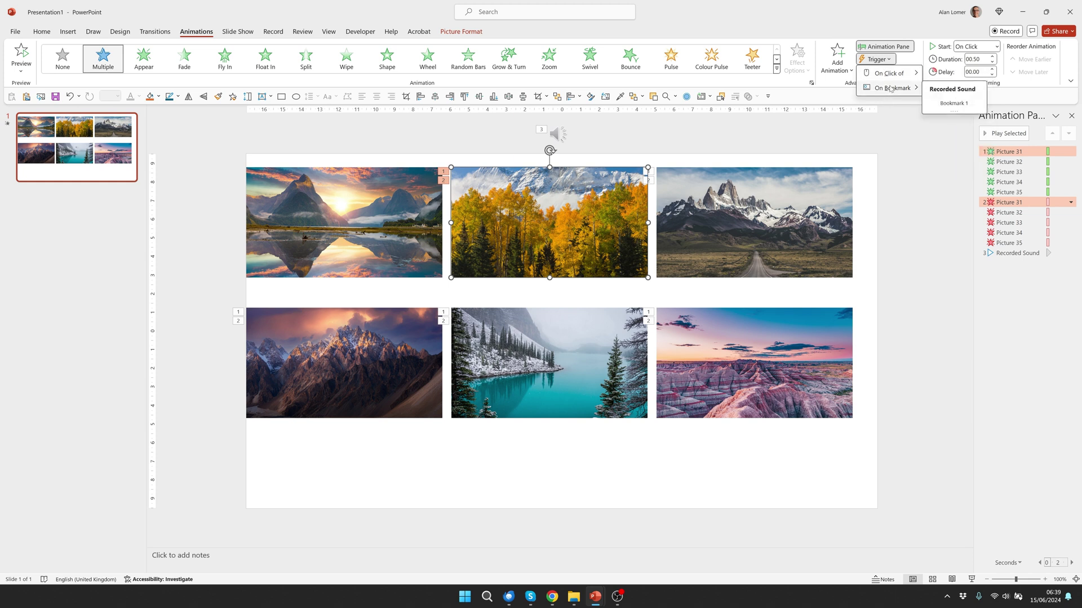
pyautogui.click(955, 103)
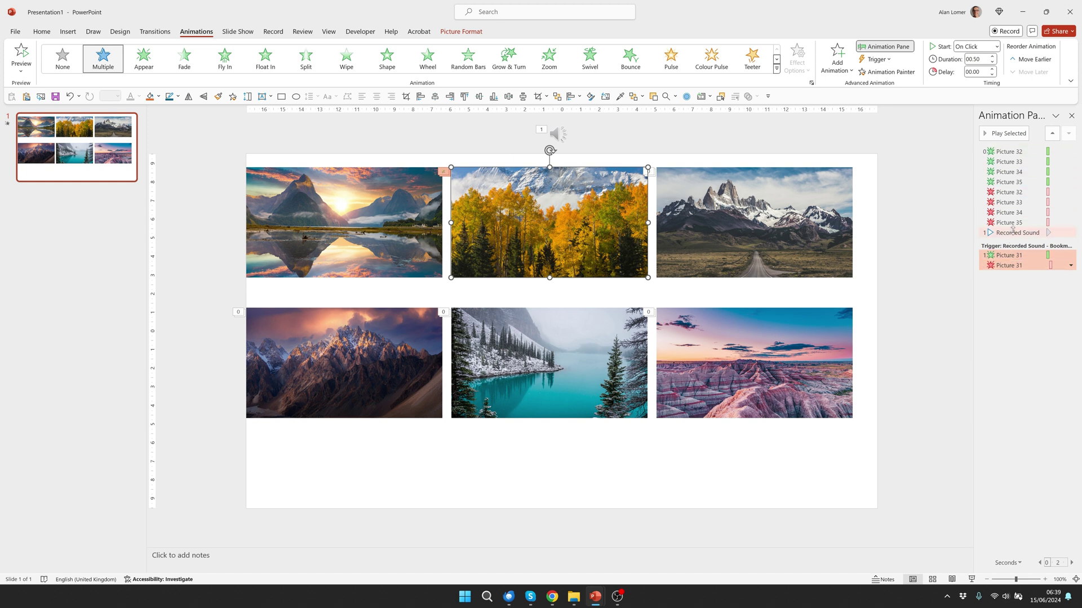
# Step: Move the Picture 32–35 effects into the Bookmark 1 trigger group
pyautogui.click(1008, 151)
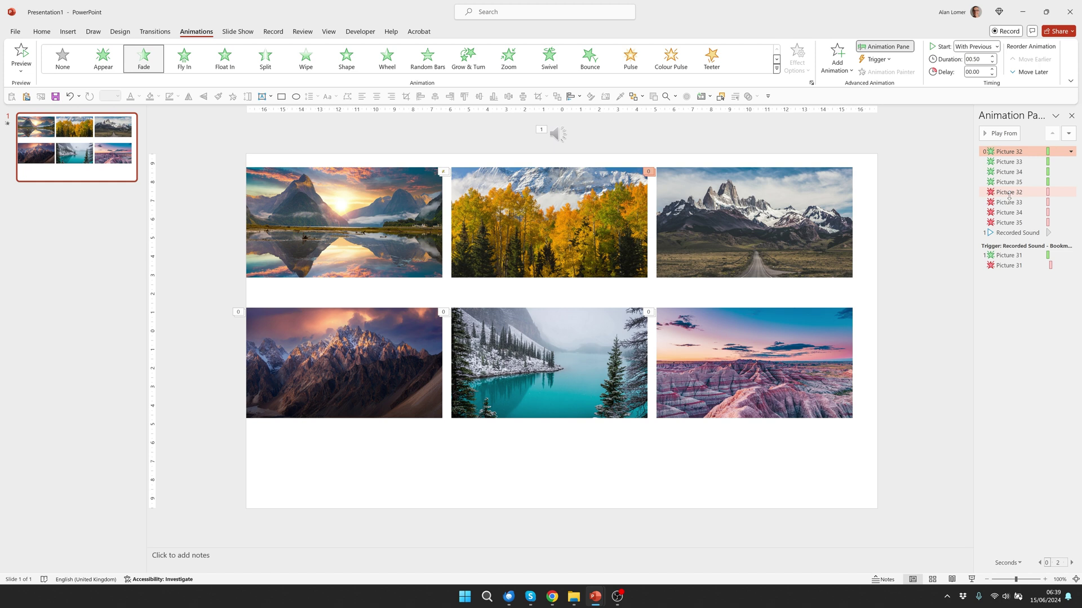
pyautogui.keyDown('shift'); pyautogui.click(1008, 222); pyautogui.keyUp('shift')
pyautogui.moveTo(1008, 222); pyautogui.dragTo(1035, 307)
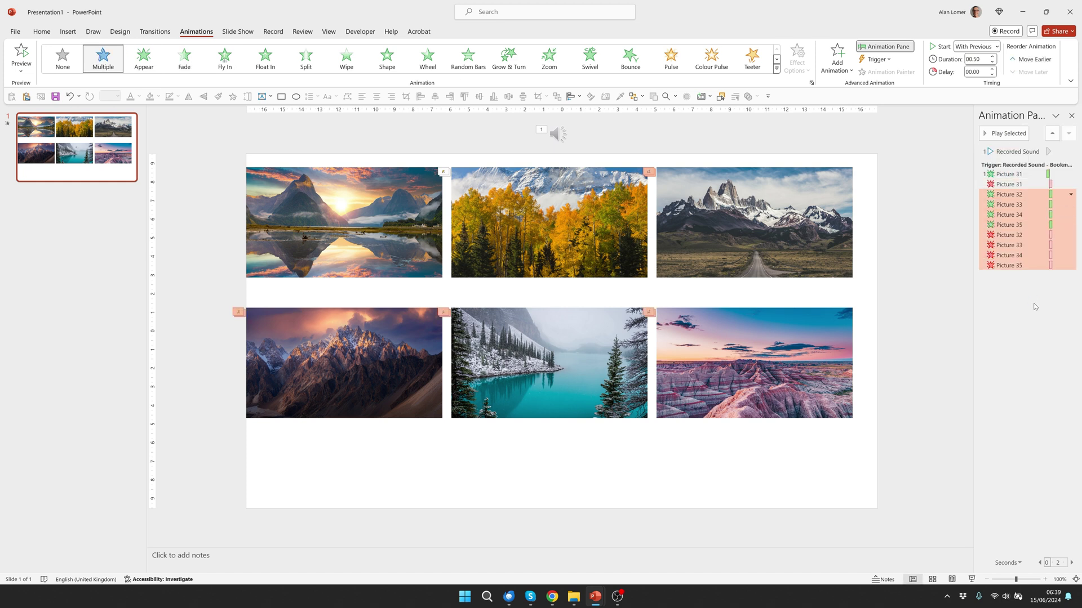
# Step: Set Recorded Sound to start With Previous and move Picture 31's exit below Picture 35's entrance
pyautogui.click(1009, 150)
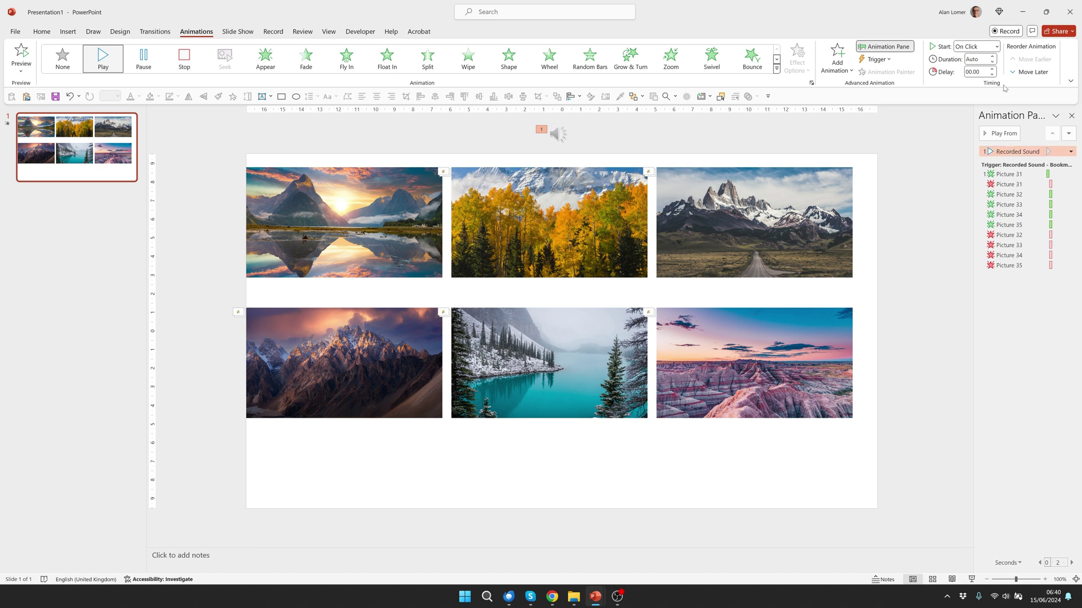
pyautogui.click(976, 49)
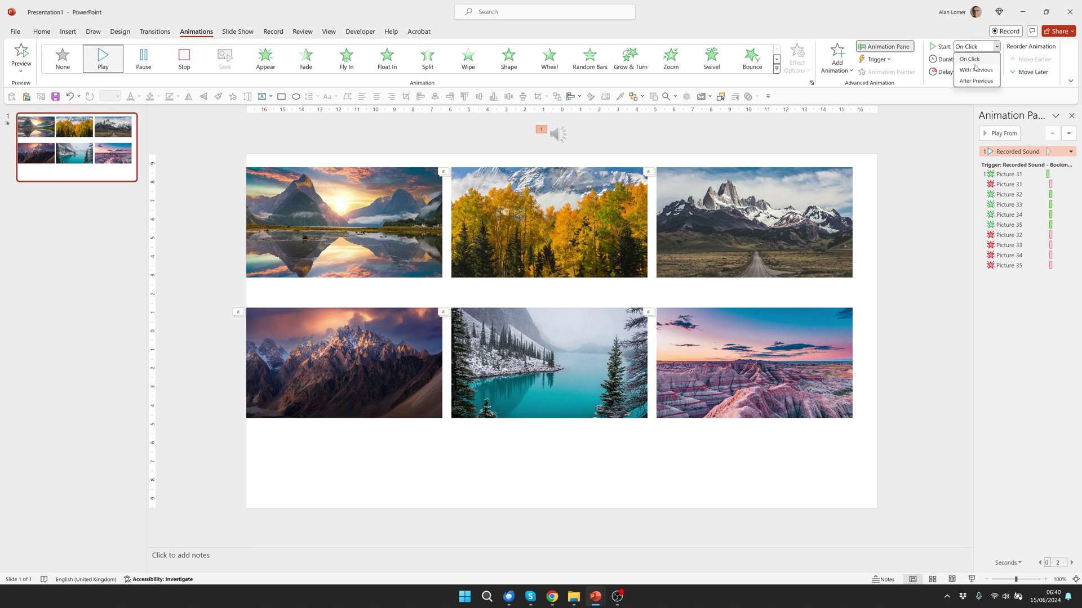
pyautogui.click(976, 70)
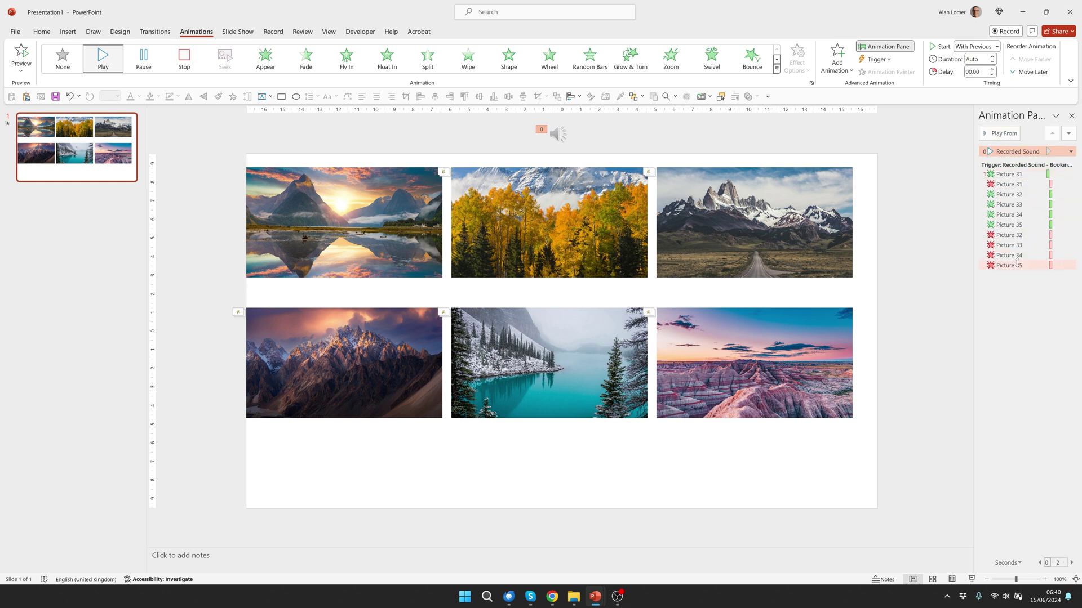
pyautogui.click(1019, 184)
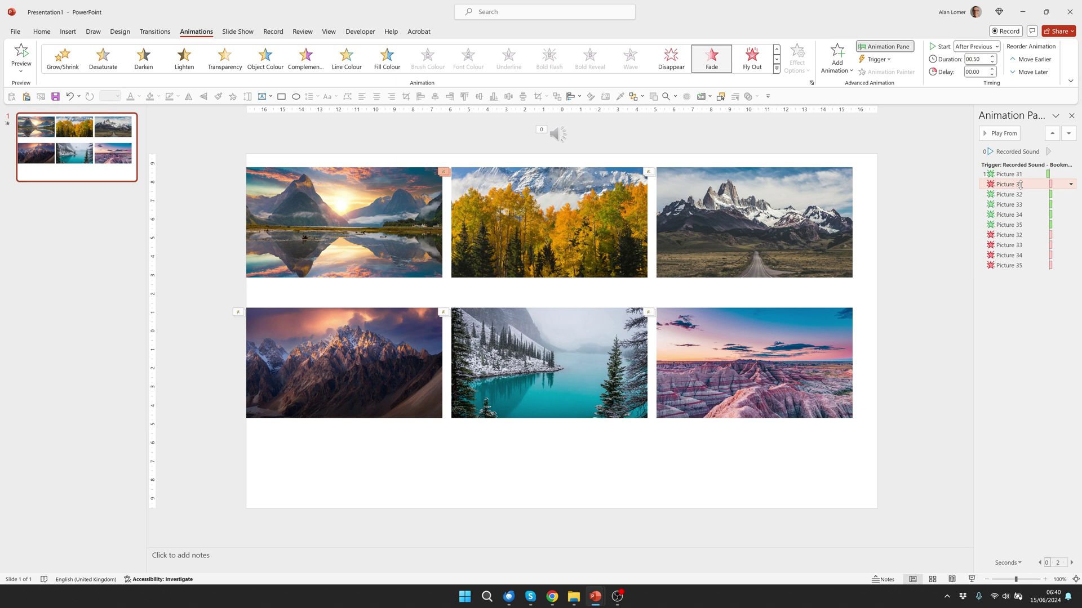
pyautogui.moveTo(1019, 184); pyautogui.dragTo(1020, 233)
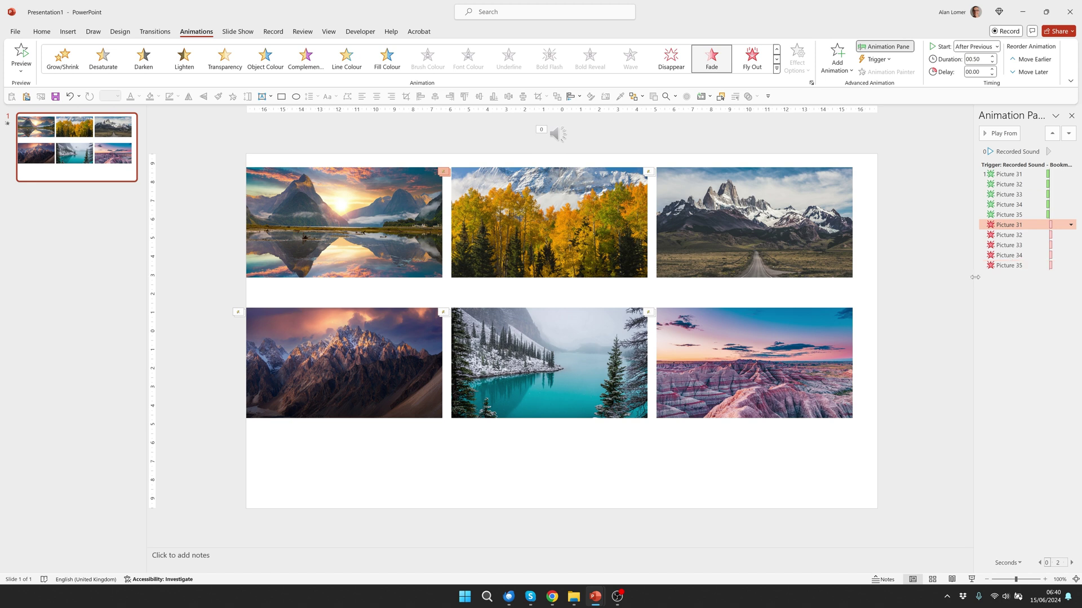
# Step: Set Picture 31's entrance fade to start With Previous
pyautogui.moveTo(974, 277); pyautogui.dragTo(880, 275)
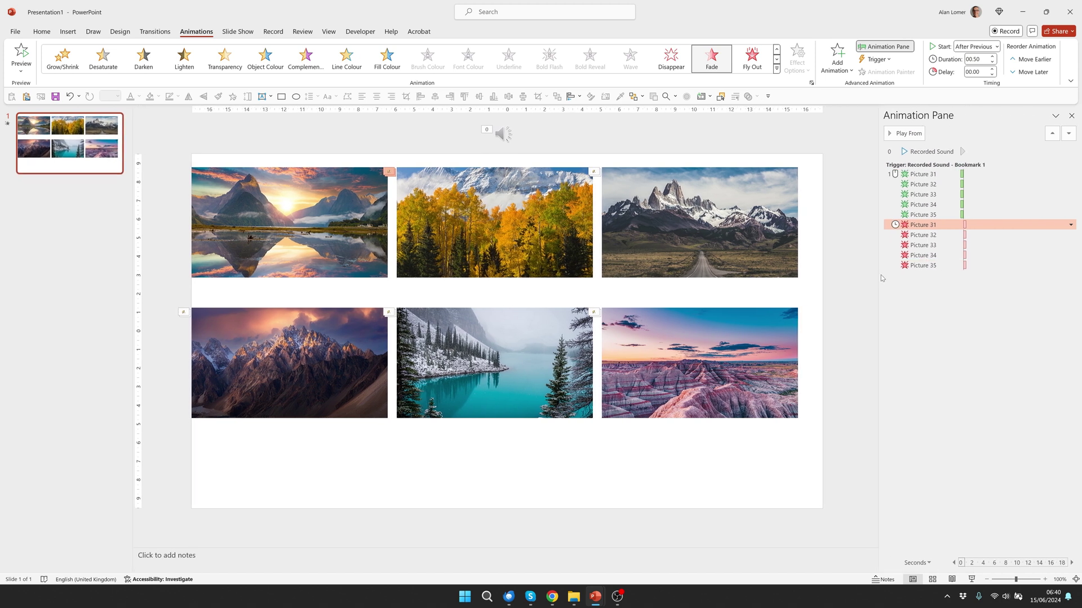
pyautogui.click(922, 174)
pyautogui.click(973, 47)
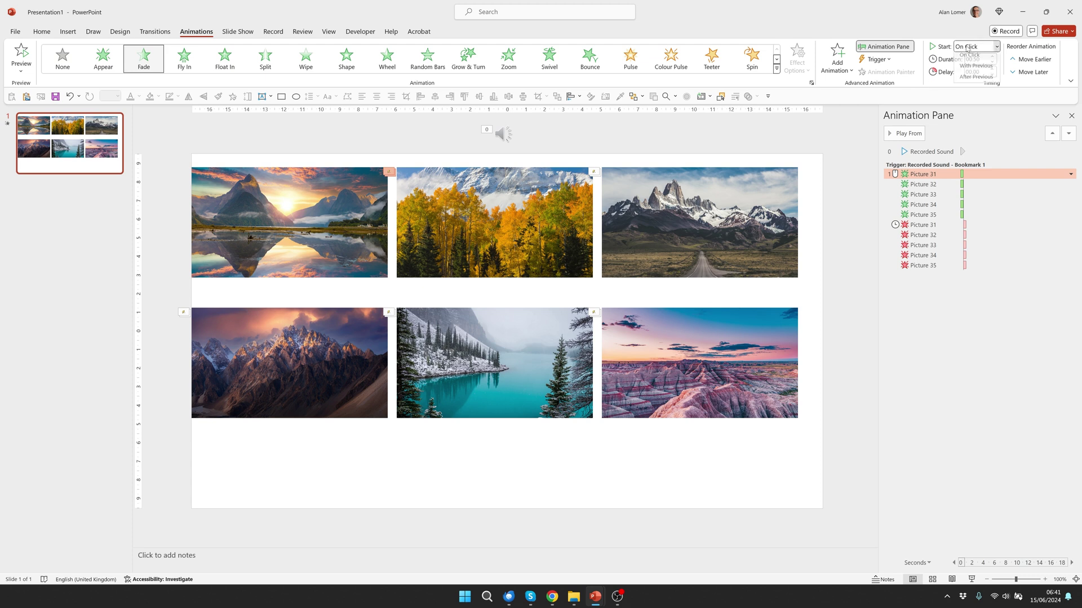
pyautogui.click(972, 66)
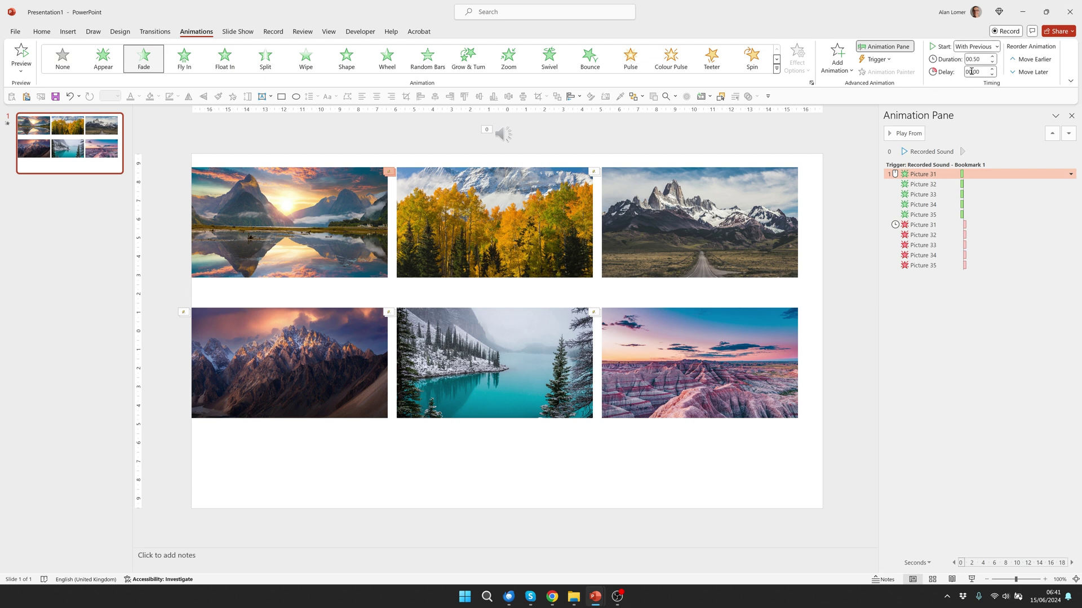
# Step: Make the Picture 32–35 entrance fades start After Previous
pyautogui.click(922, 184)
pyautogui.keyDown('shift'); pyautogui.click(922, 204); pyautogui.keyUp('shift')
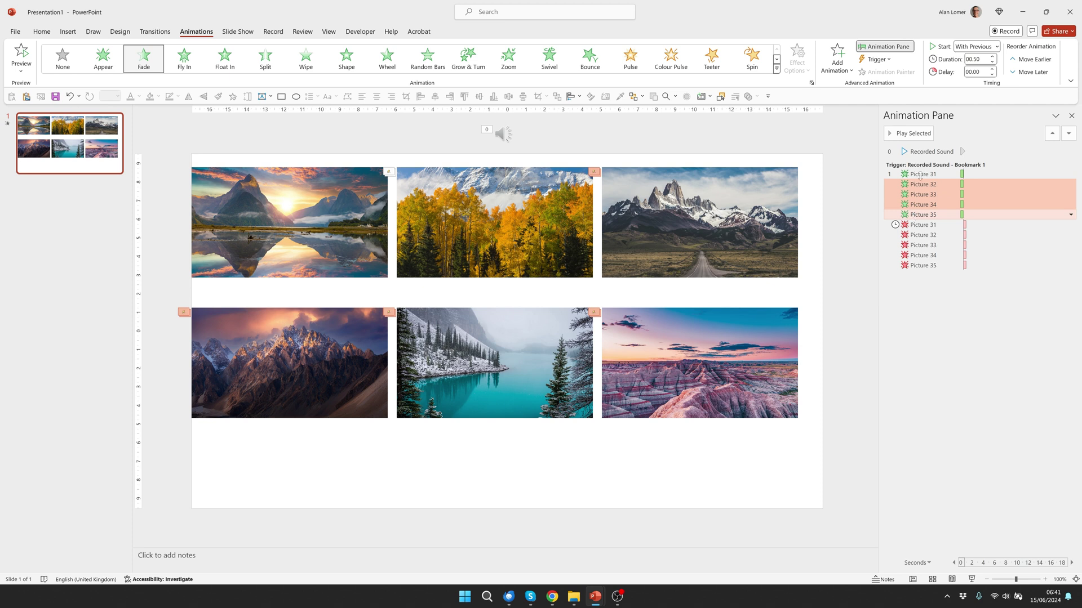
pyautogui.keyDown('shift'); pyautogui.click(913, 215); pyautogui.keyUp('shift')
pyautogui.click(977, 47)
pyautogui.click(975, 81)
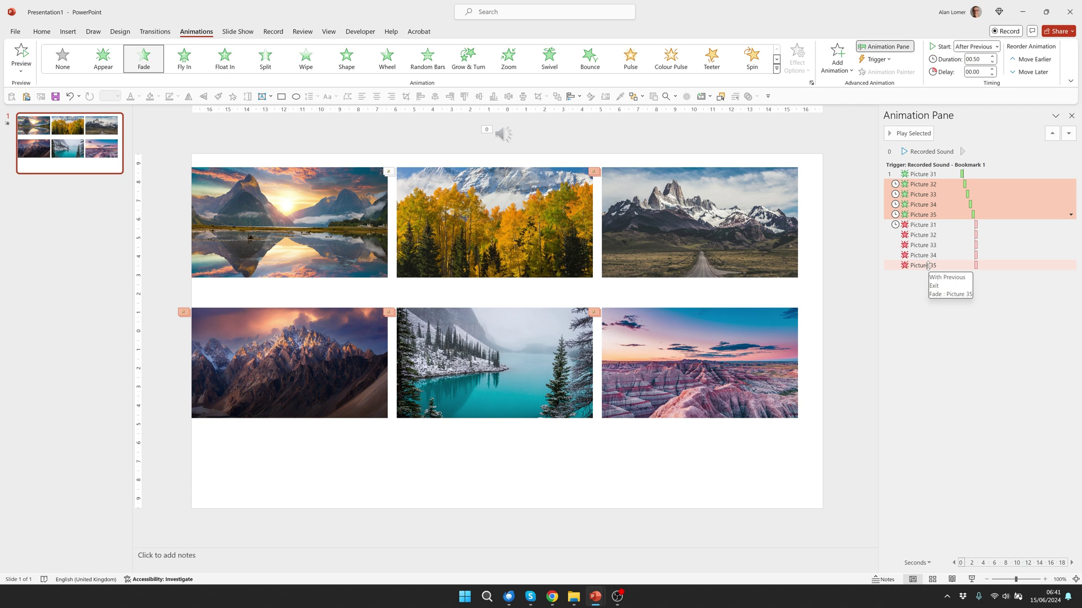
# Step: Raise the delay of the Picture 32–35 entrance fades to 02.00 seconds
pyautogui.click(992, 70)
pyautogui.click(992, 70)
pyautogui.click(992, 70)
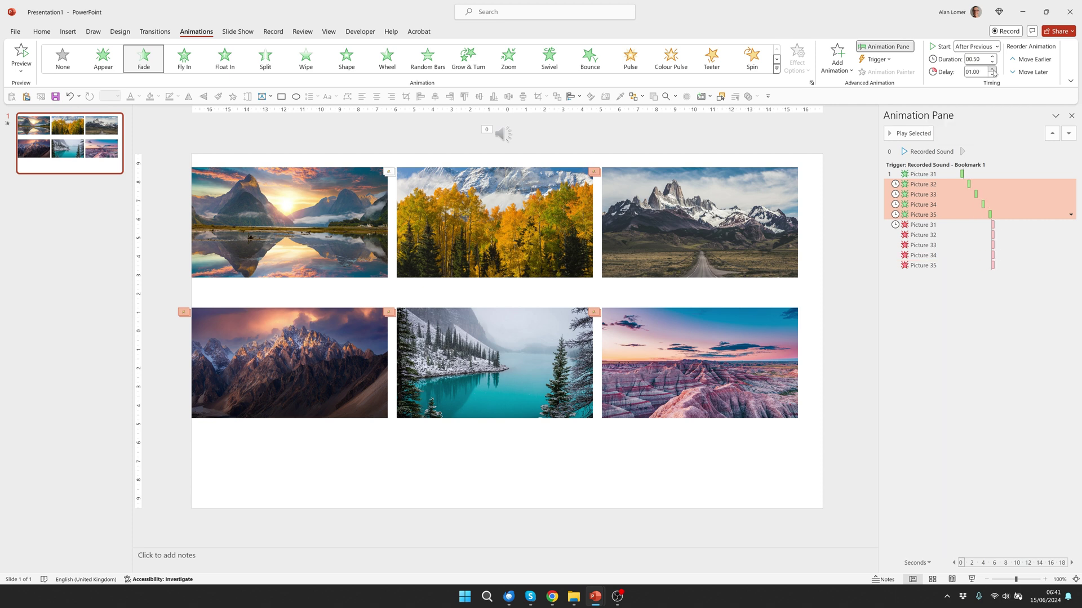
pyautogui.click(992, 70)
pyautogui.click(992, 70)
pyautogui.click(992, 70)
pyautogui.click(992, 70)
pyautogui.click(992, 70)
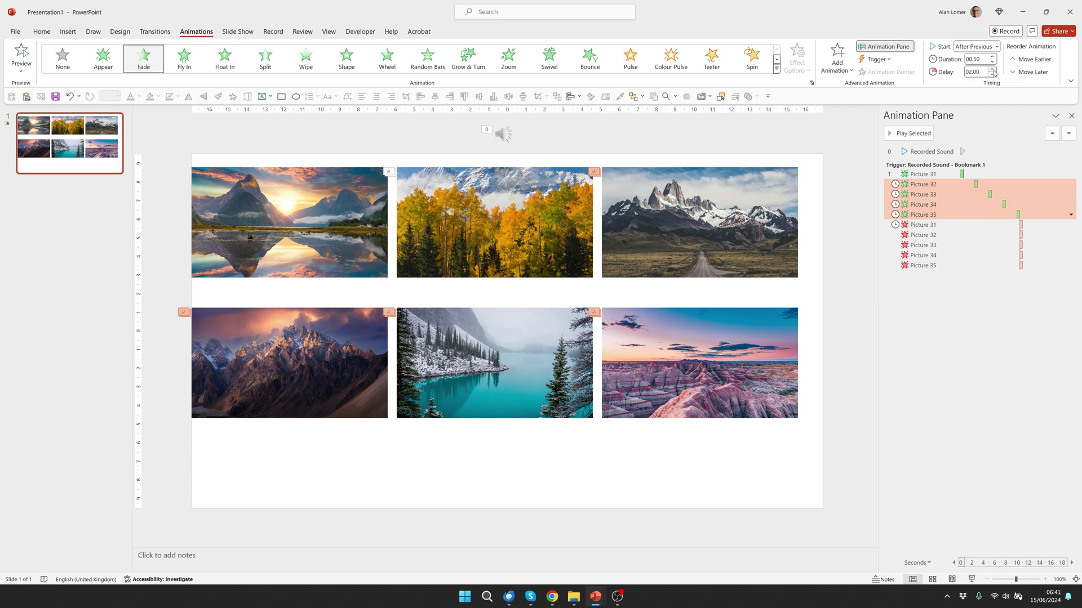
# Step: Give Picture 31's exit fade a 03.00-second delay
pyautogui.click(920, 225)
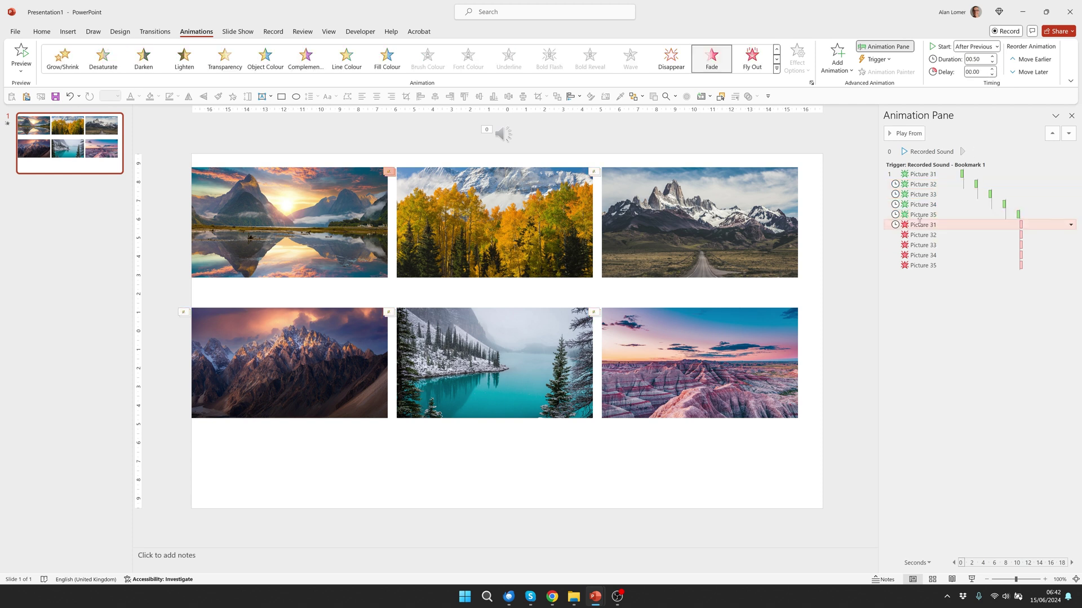
pyautogui.click(992, 69)
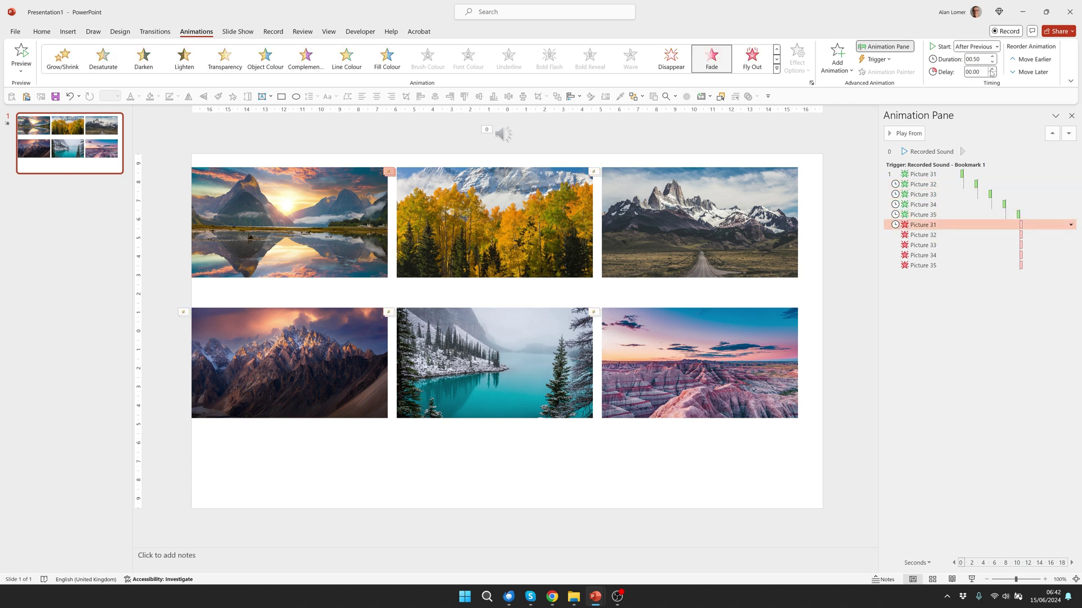
pyautogui.click(992, 69)
pyautogui.click(993, 69)
pyautogui.click(992, 69)
pyautogui.click(992, 69)
pyautogui.click(993, 69)
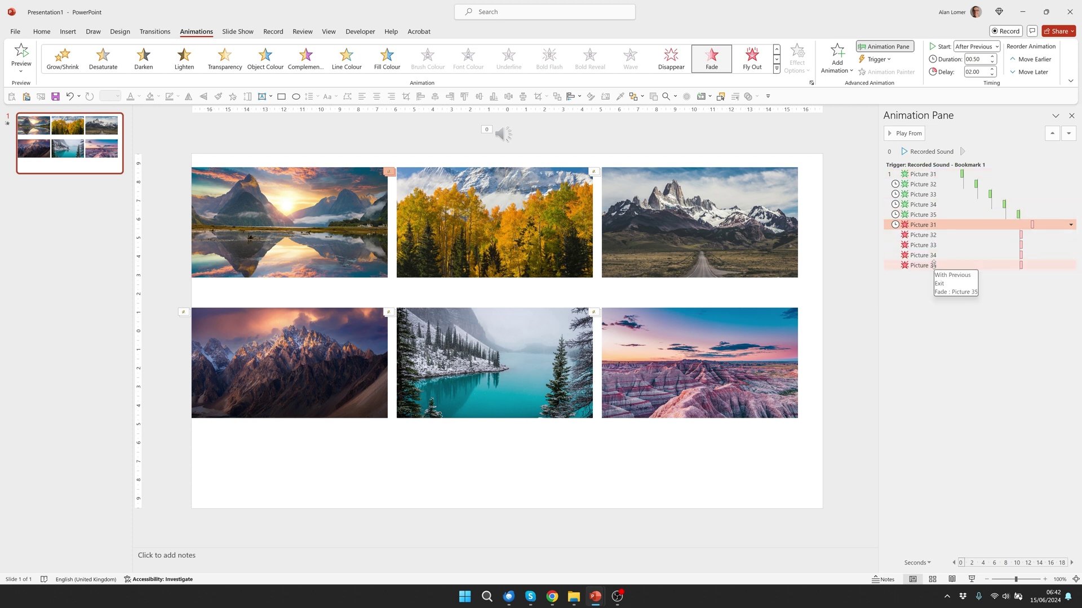
pyautogui.moveTo(878, 288); pyautogui.dragTo(846, 285)
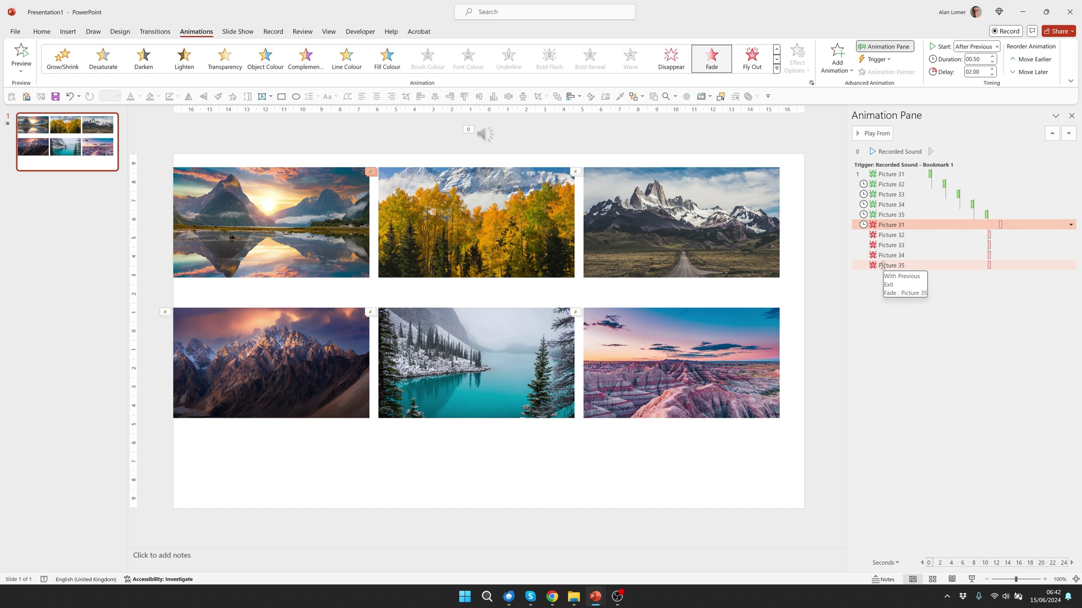
# Step: Set the Picture 32–35 exit fades to start With Previous
pyautogui.click(895, 234)
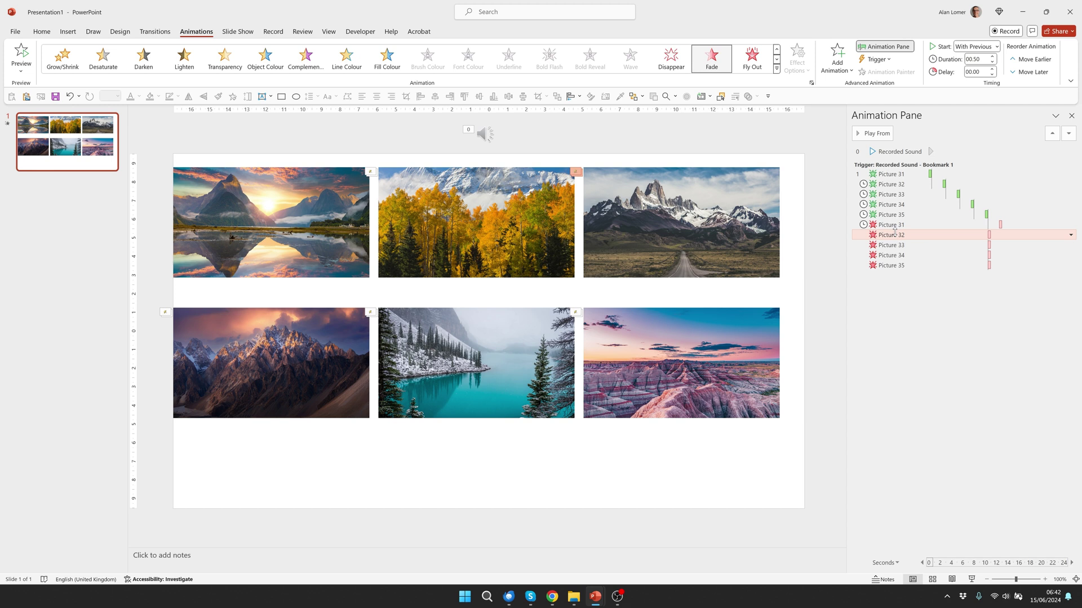
pyautogui.keyDown('shift'); pyautogui.click(896, 265); pyautogui.keyUp('shift')
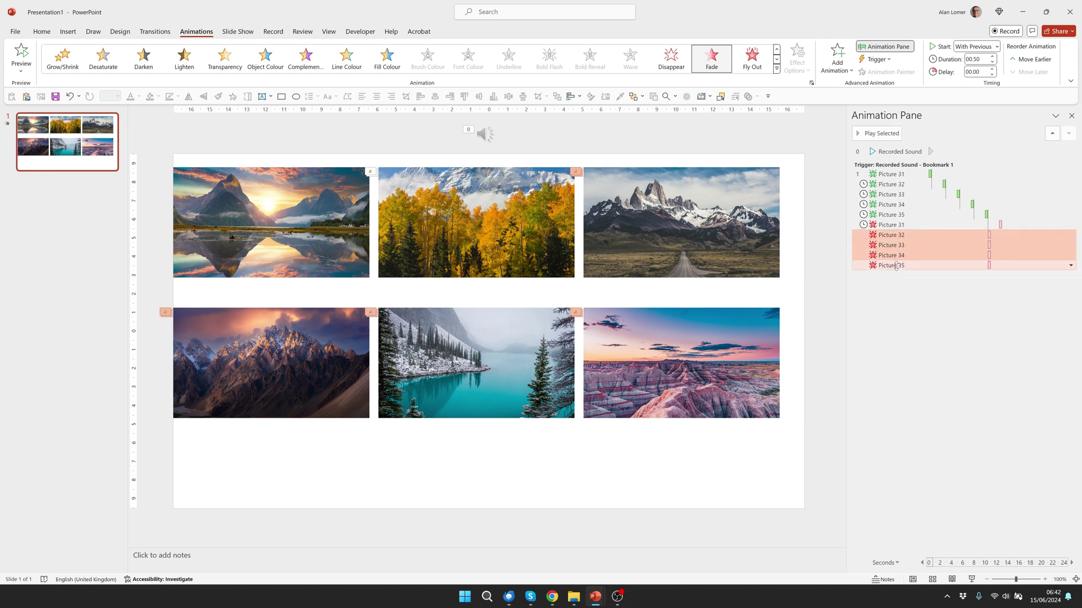
pyautogui.click(976, 48)
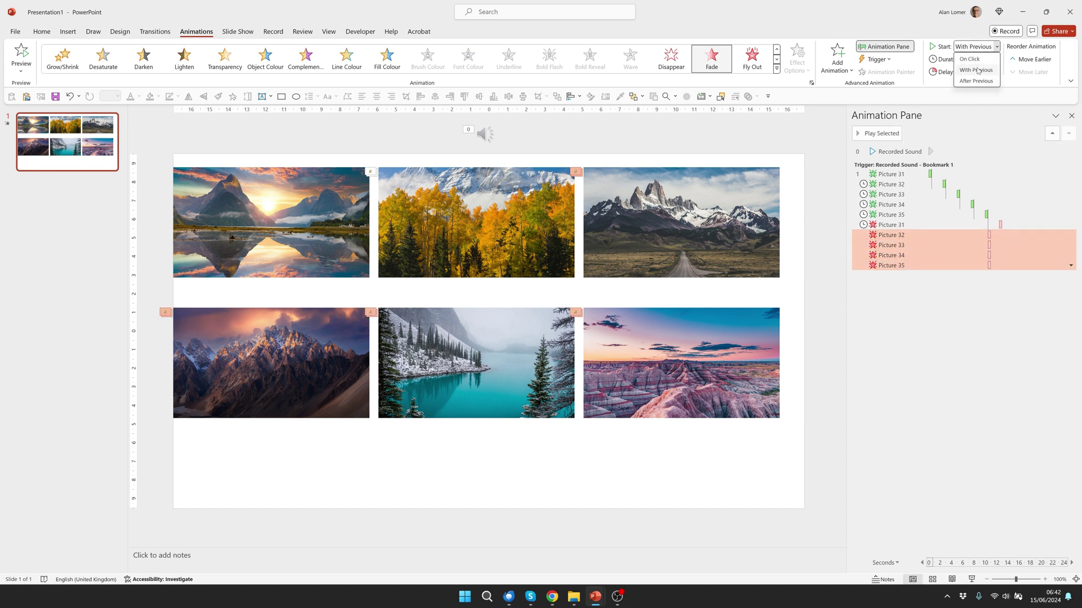
pyautogui.click(978, 70)
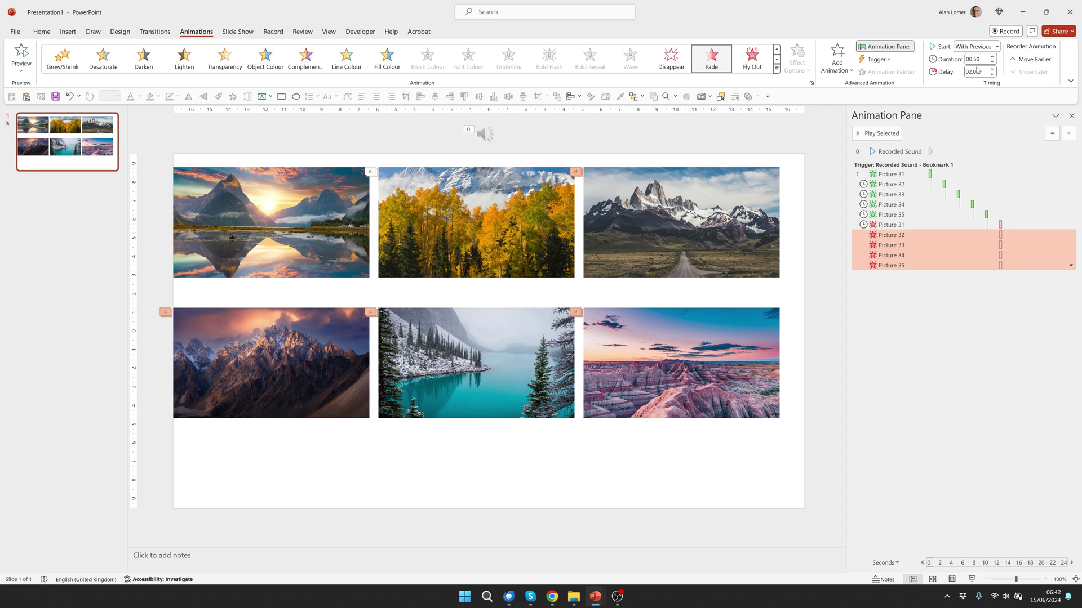
# Step: Set Picture 31's entrance fade delay to 03.00 seconds
pyautogui.click(882, 176)
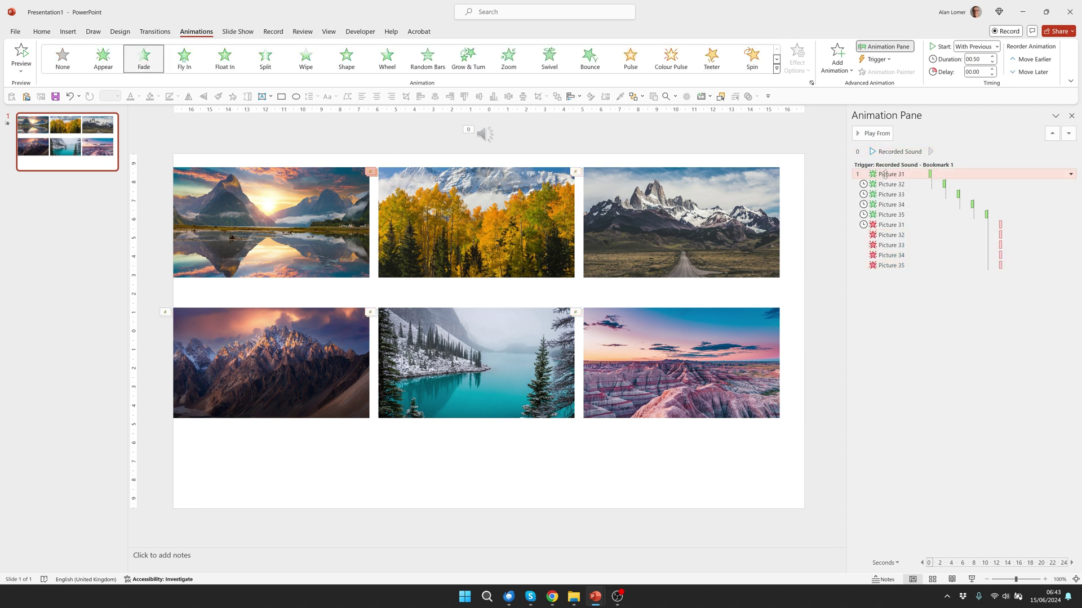
pyautogui.click(992, 69)
pyautogui.click(992, 70)
pyautogui.click(992, 69)
pyautogui.click(992, 69)
pyautogui.click(993, 70)
pyautogui.click(993, 70)
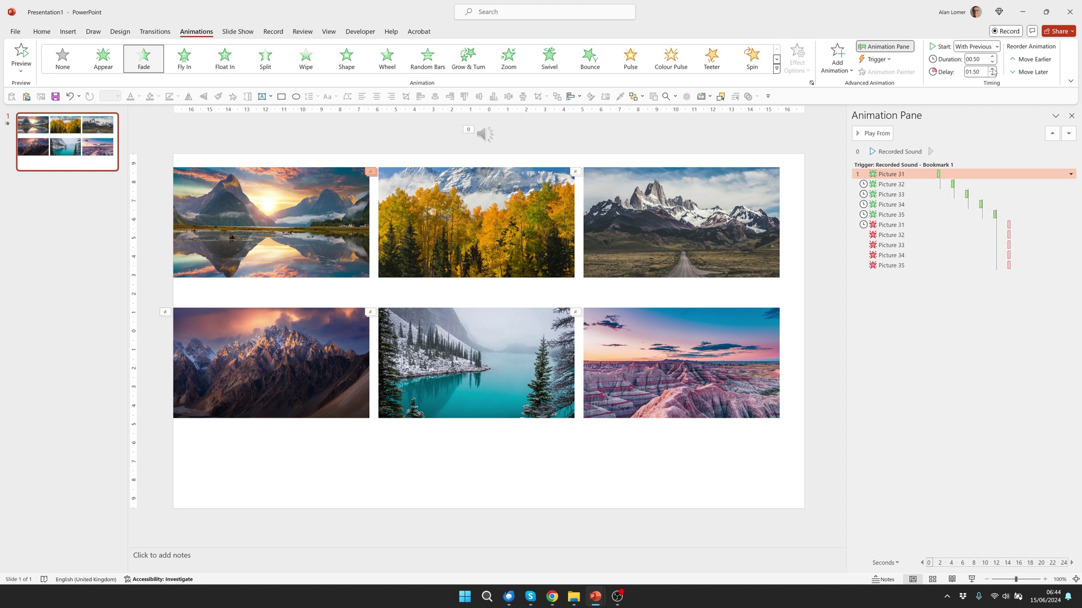
pyautogui.click(992, 69)
pyautogui.click(992, 69)
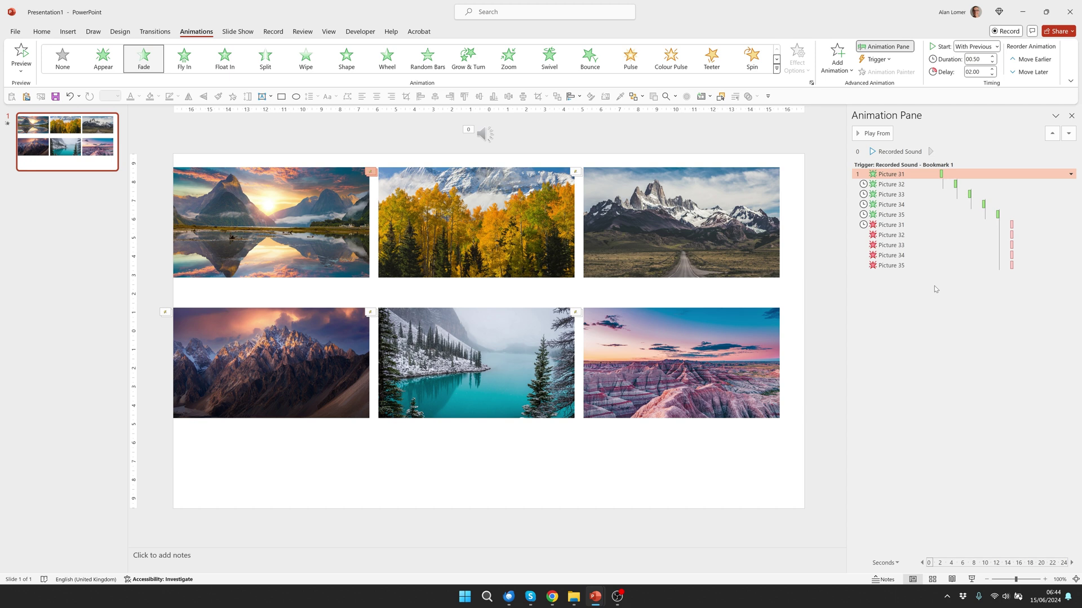
# Step: Drag the autumn, road, purple mountain, lake and badlands photos into a diagonal overlapping stack
pyautogui.click(383, 236)
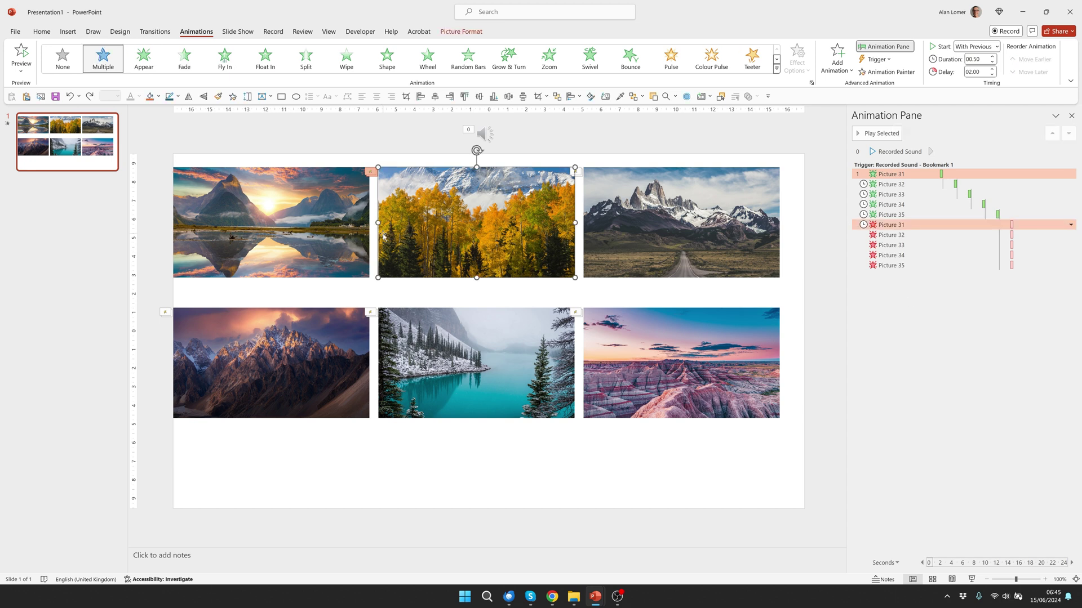
pyautogui.moveTo(458, 205); pyautogui.dragTo(355, 219)
pyautogui.moveTo(676, 205); pyautogui.dragTo(445, 238)
pyautogui.moveTo(271, 350); pyautogui.dragTo(506, 273)
pyautogui.moveTo(485, 389); pyautogui.dragTo(537, 349)
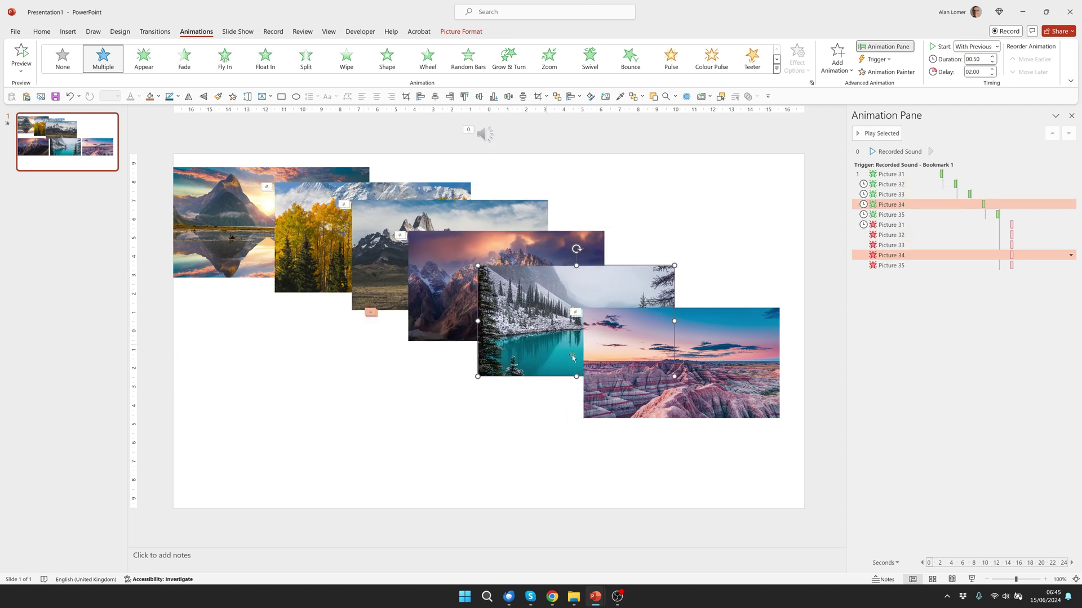
pyautogui.moveTo(636, 347); pyautogui.dragTo(615, 340)
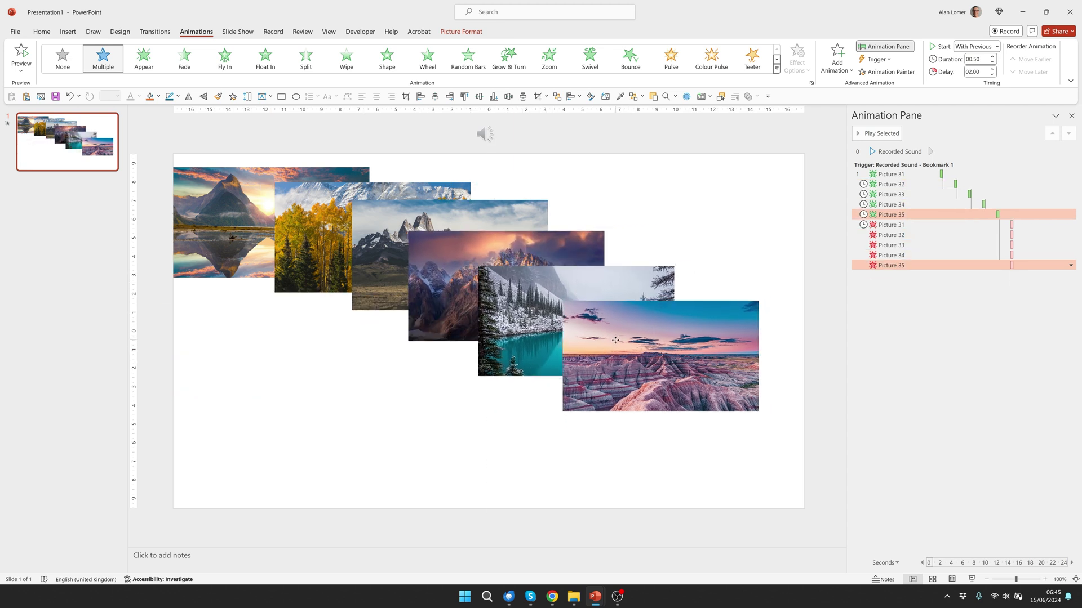
# Step: Send the purple mountain picture backward one layer and check the Selection Pane
pyautogui.rightClick(436, 263)
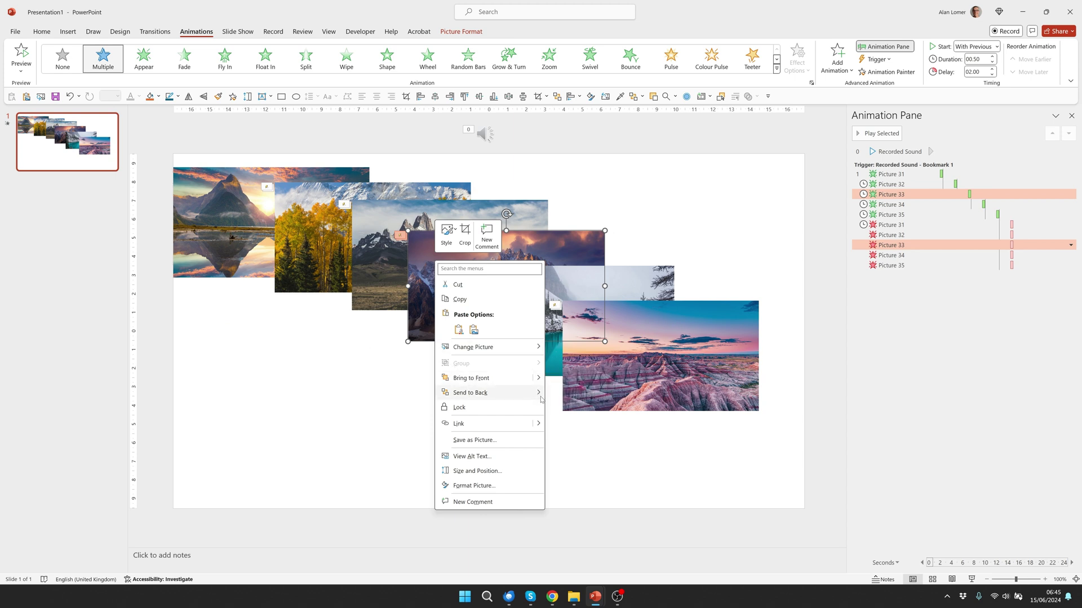
pyautogui.click(569, 406)
pyautogui.click(366, 397)
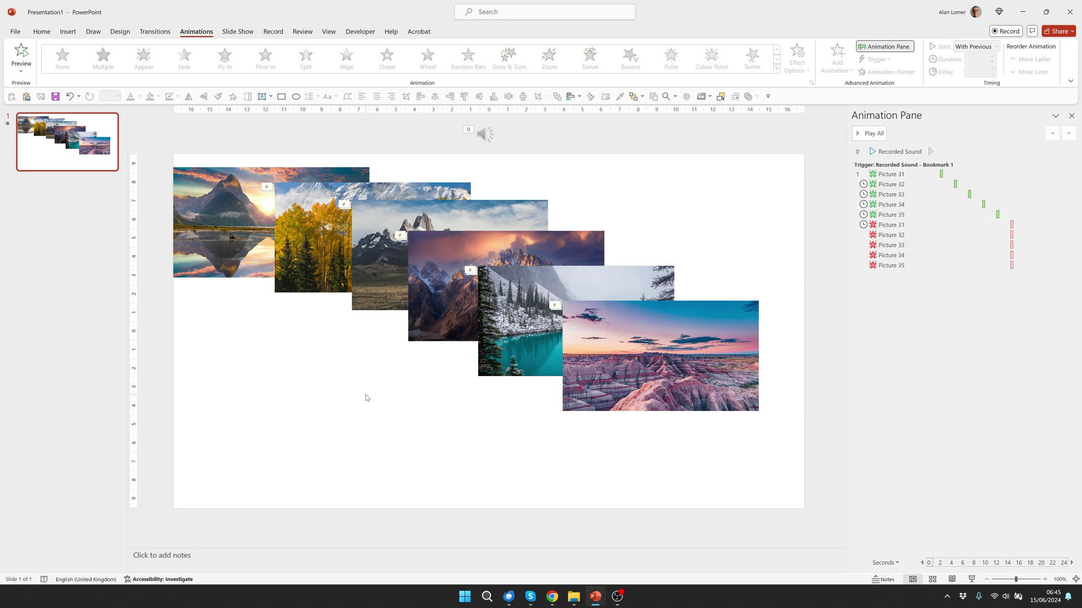
pyautogui.click(43, 34)
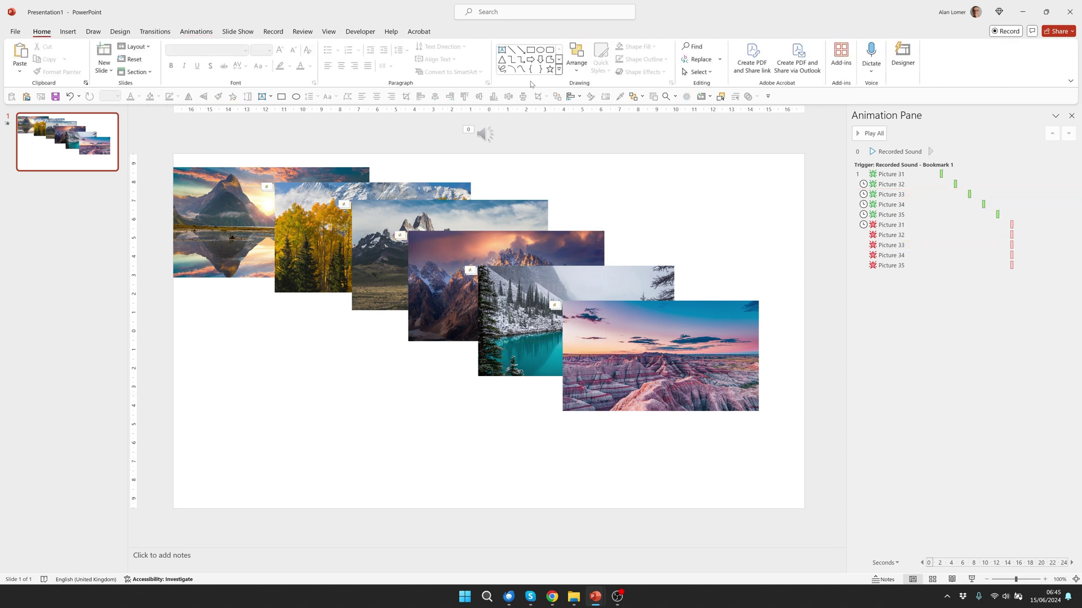
pyautogui.click(576, 59)
pyautogui.click(598, 269)
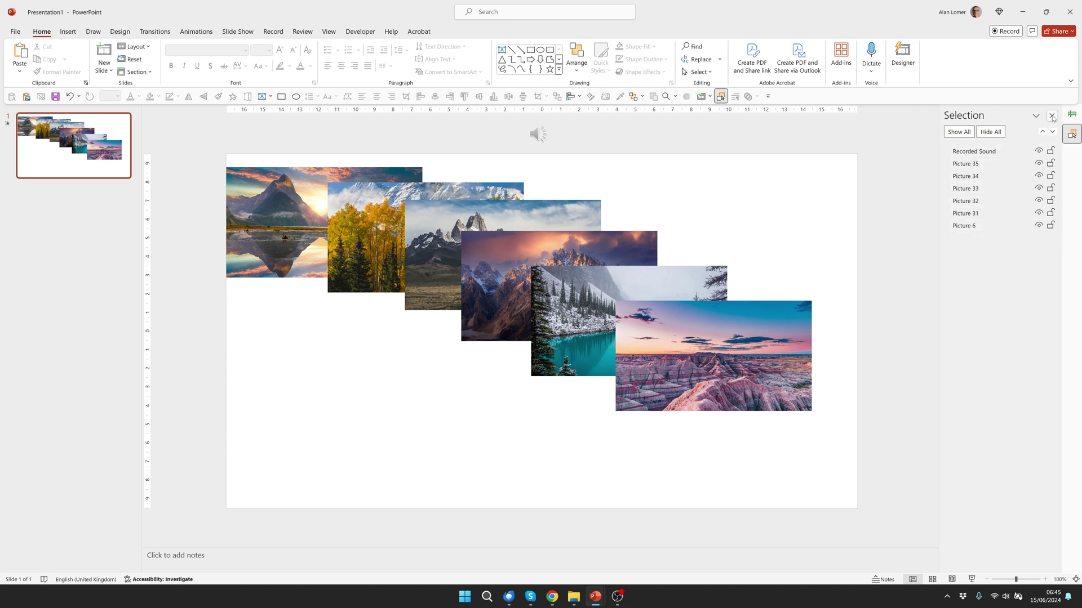
pyautogui.click(1071, 116)
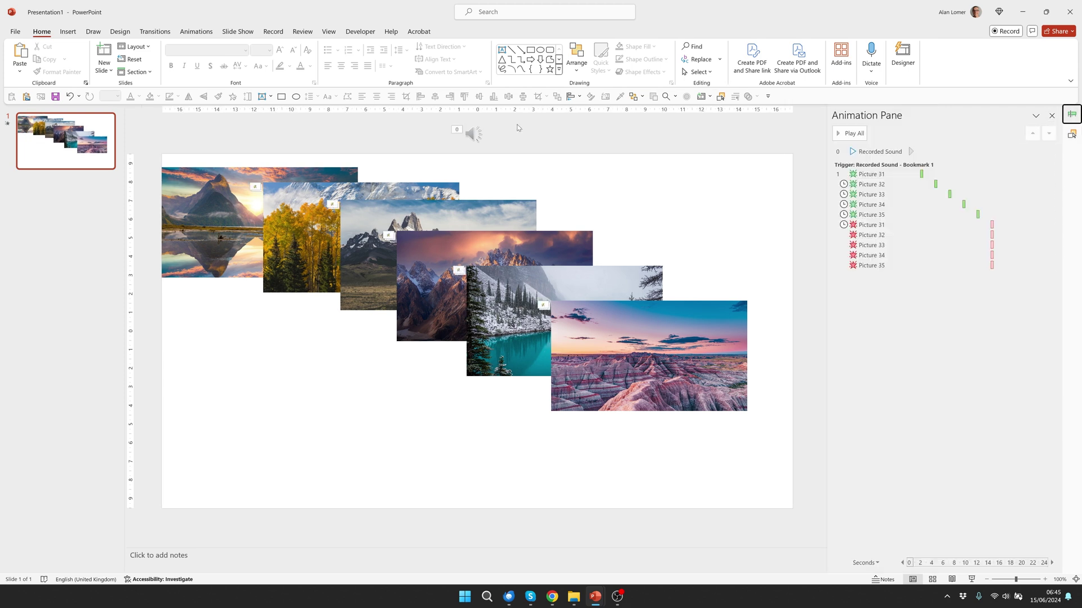
# Step: Align the first mountain lake picture to the slide's top and enlarge it to fill the slide
pyautogui.click(243, 227)
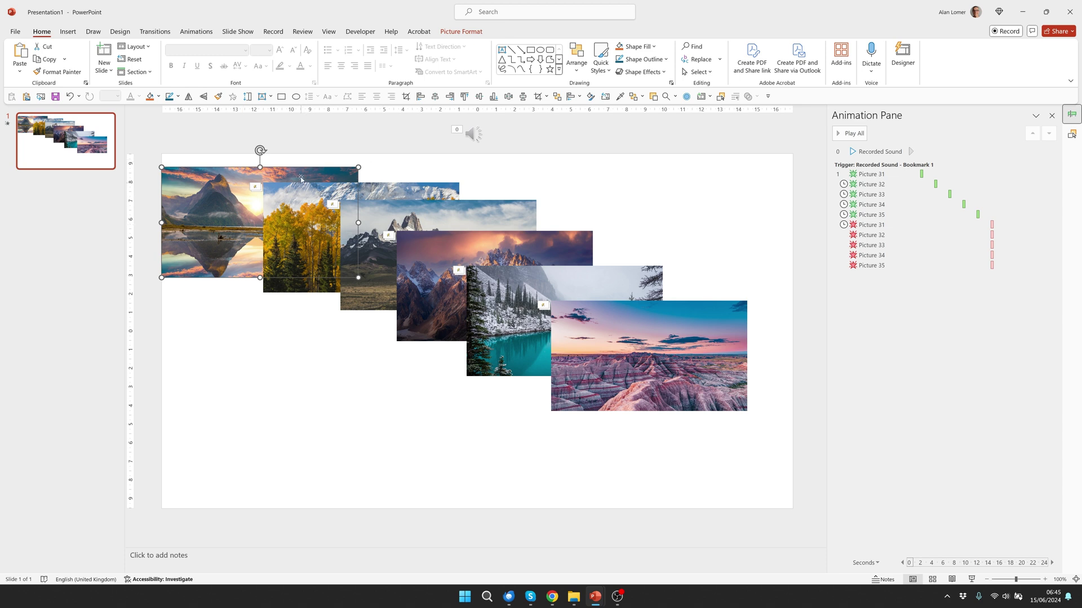
pyautogui.click(582, 67)
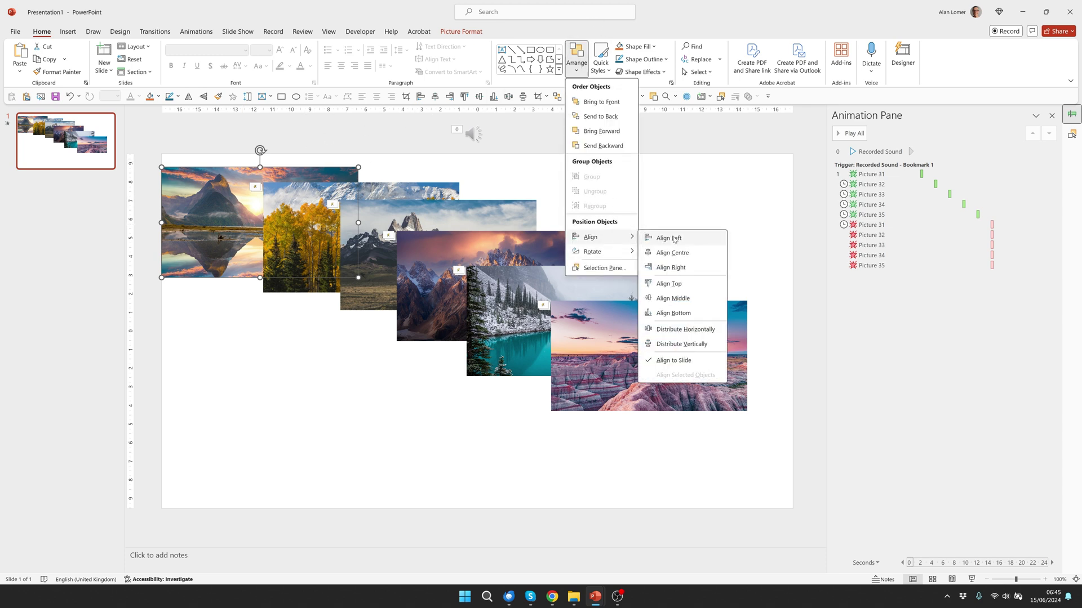
pyautogui.click(579, 66)
pyautogui.click(580, 67)
pyautogui.moveTo(614, 236)
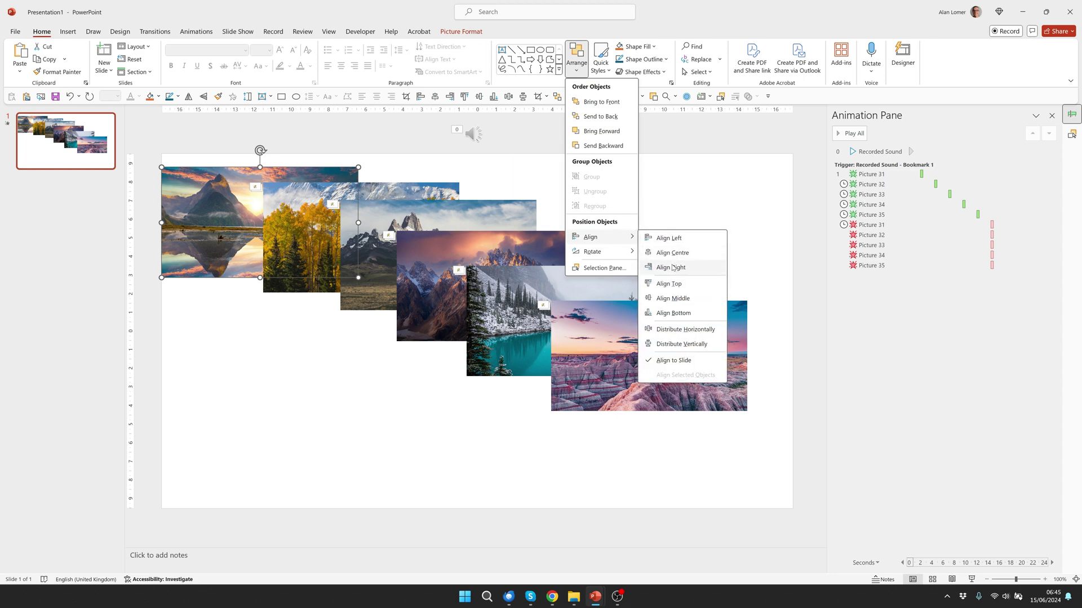
pyautogui.click(682, 283)
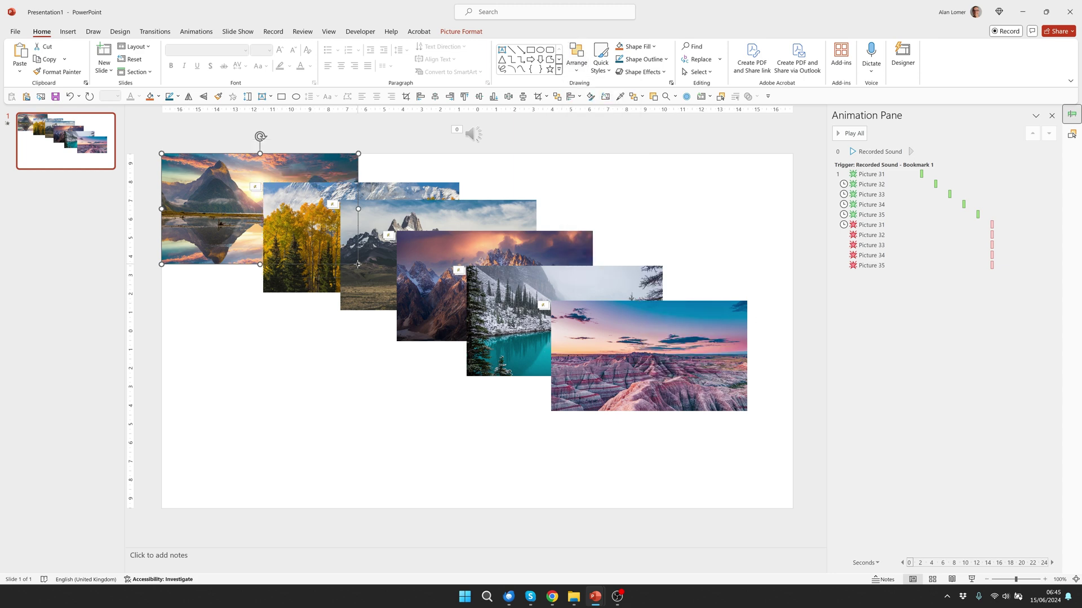
pyautogui.moveTo(358, 265); pyautogui.dragTo(793, 508)
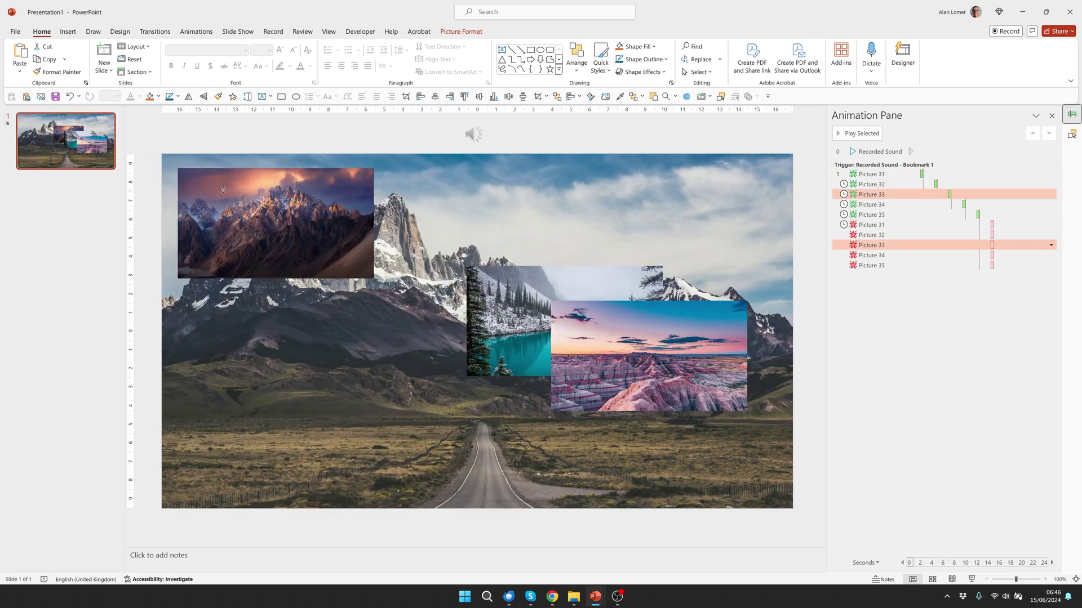
# Step: Move and stretch Pictures 33 and 34 to cover the whole slide
pyautogui.moveTo(223, 190); pyautogui.dragTo(208, 176)
pyautogui.moveTo(358, 264); pyautogui.dragTo(793, 508)
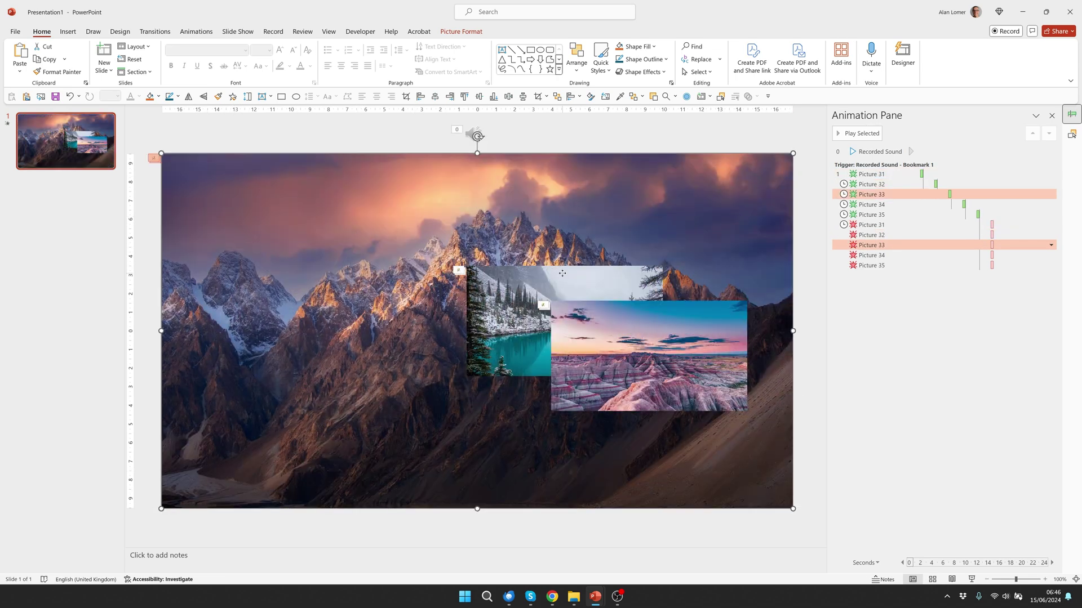
pyautogui.moveTo(507, 315); pyautogui.dragTo(203, 204)
pyautogui.moveTo(358, 264); pyautogui.dragTo(794, 488)
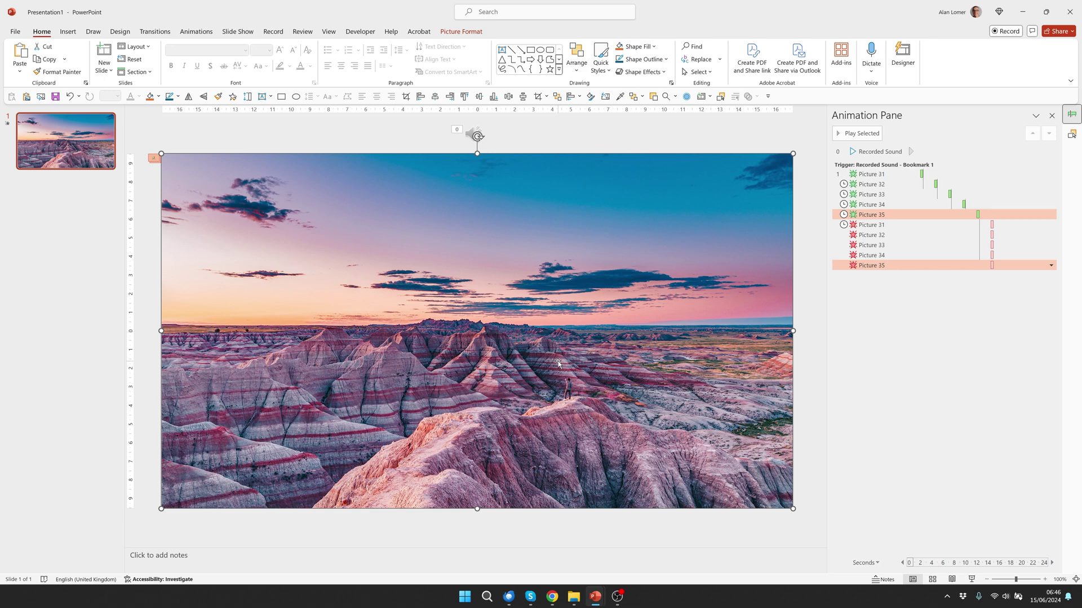
# Step: Draw a rectangle covering the whole slide and fill it black
pyautogui.click(281, 96)
pyautogui.click(388, 205)
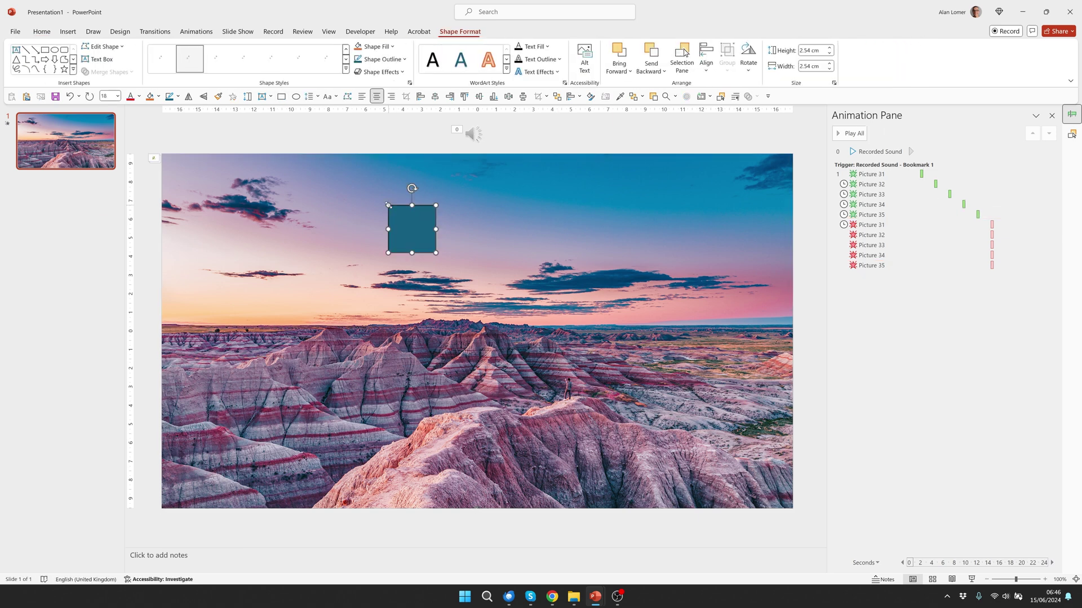
pyautogui.moveTo(419, 225); pyautogui.dragTo(792, 509)
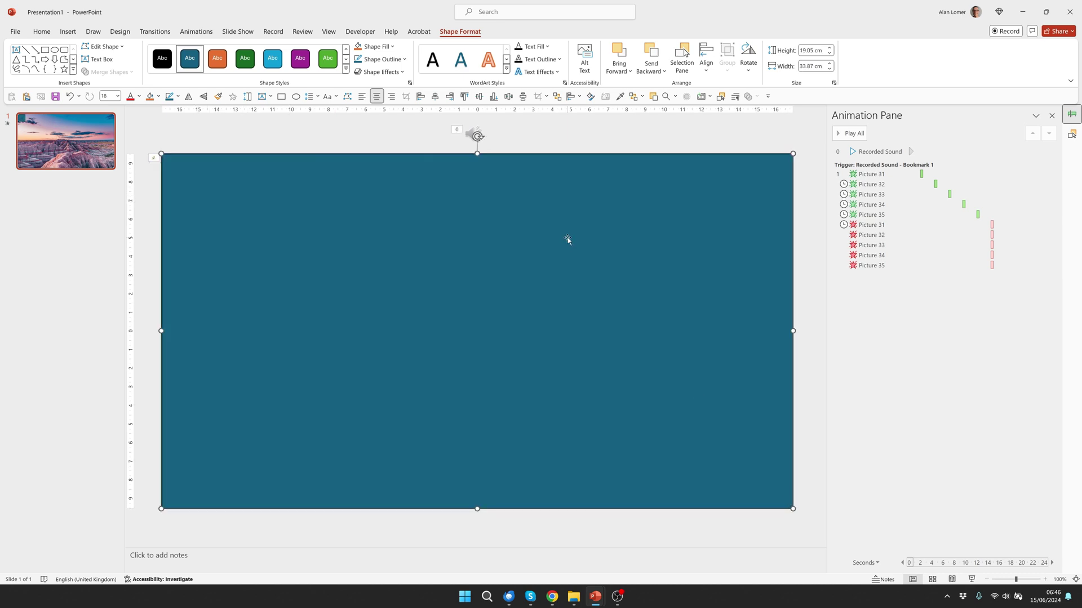
pyautogui.click(379, 50)
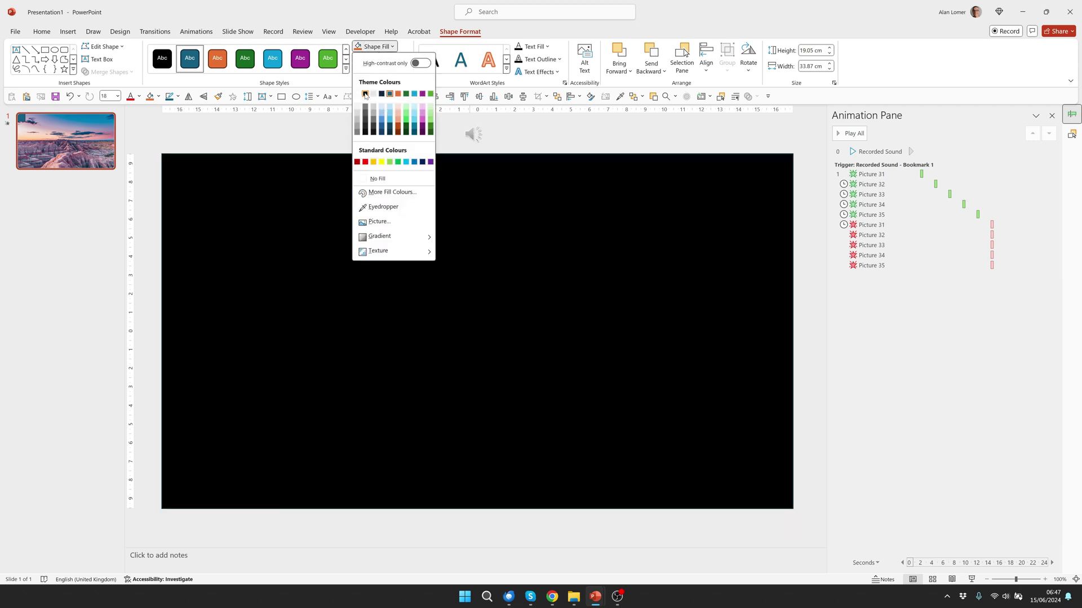
pyautogui.click(367, 89)
pyautogui.click(383, 60)
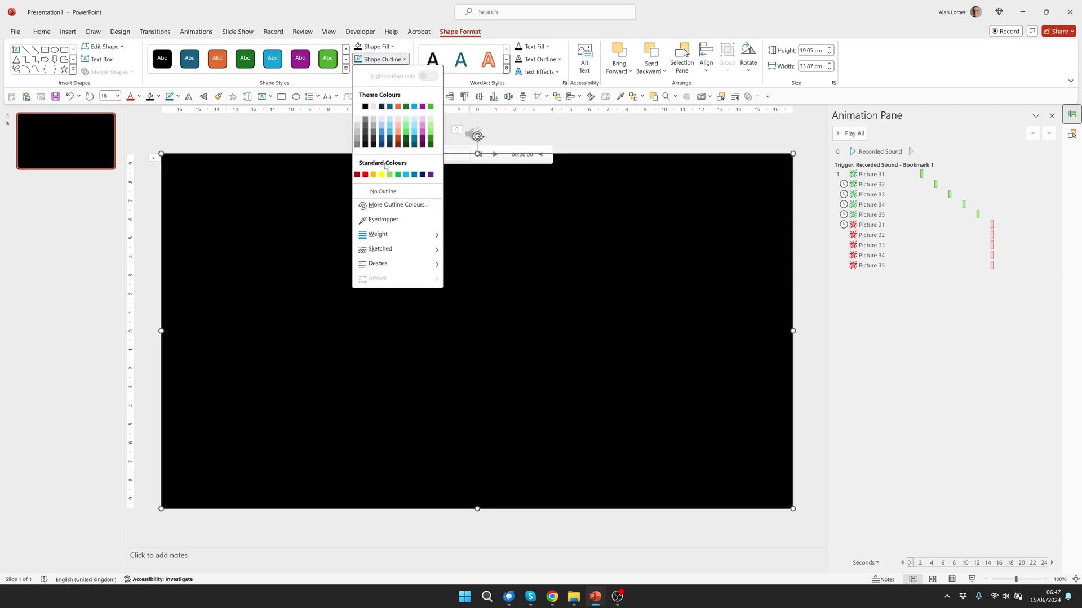
# Step: Open the rectangle's Format Shape fill settings and select its transparency value
pyautogui.rightClick(351, 179)
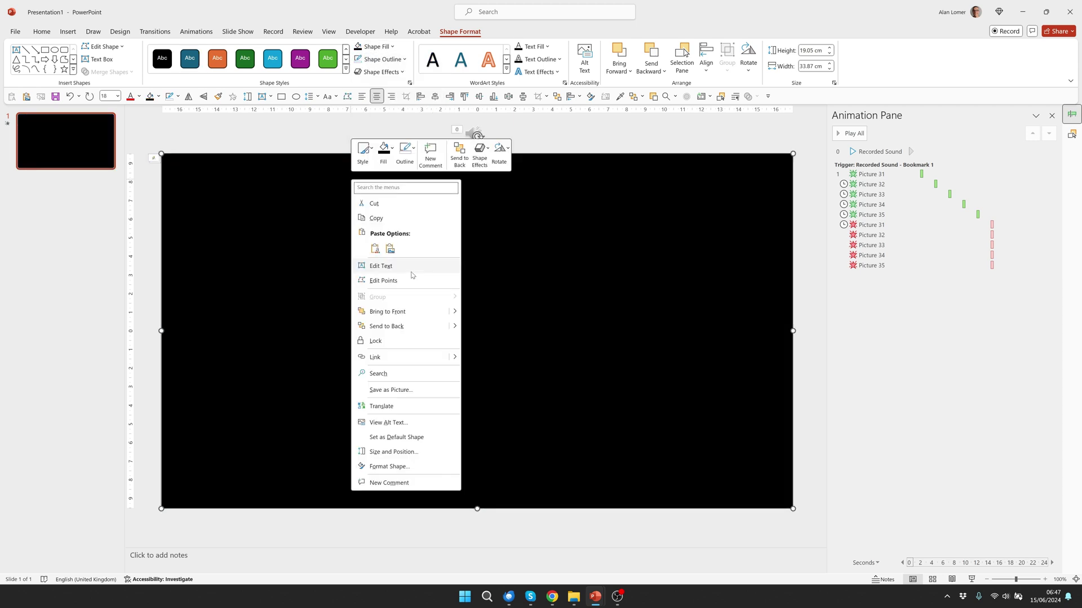
pyautogui.click(395, 467)
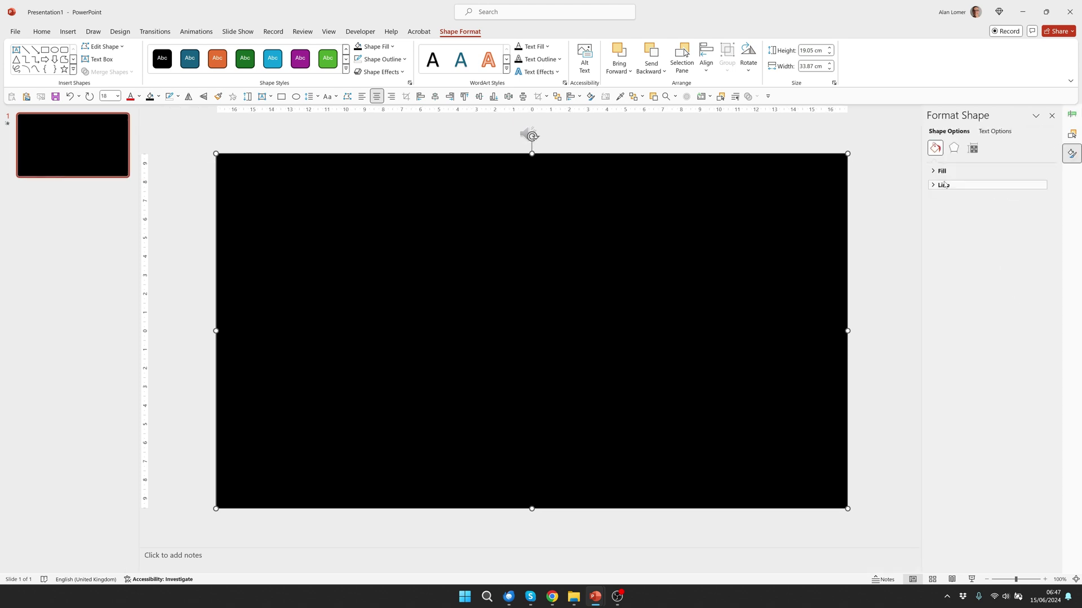
pyautogui.click(969, 171)
pyautogui.click(1026, 284)
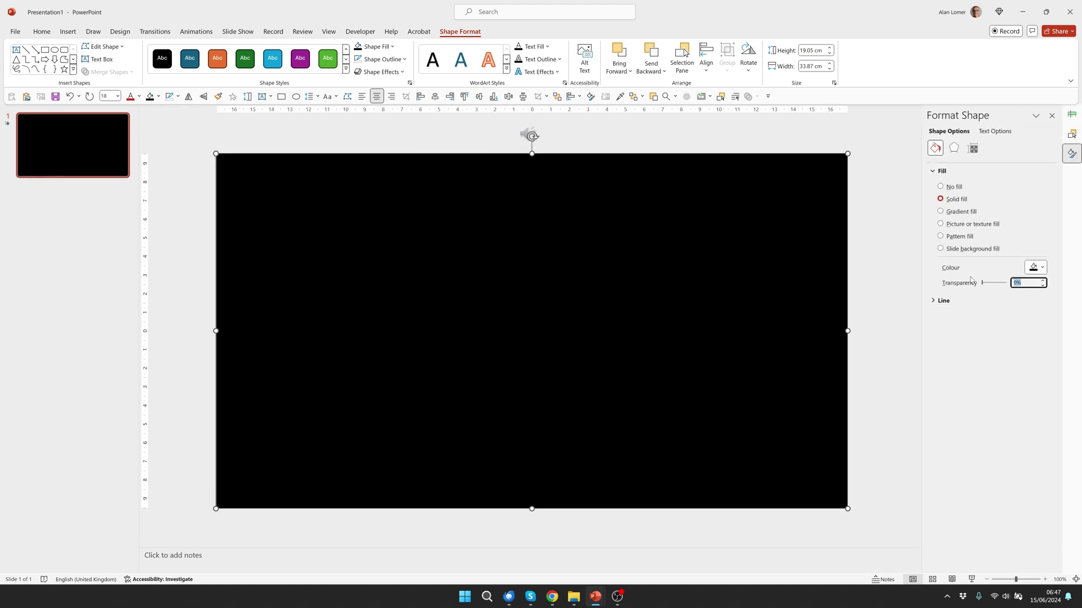
# Step: Enter 50% overlay transparency, then add a text box reading 'SCENIC'
pyautogui.write('50')
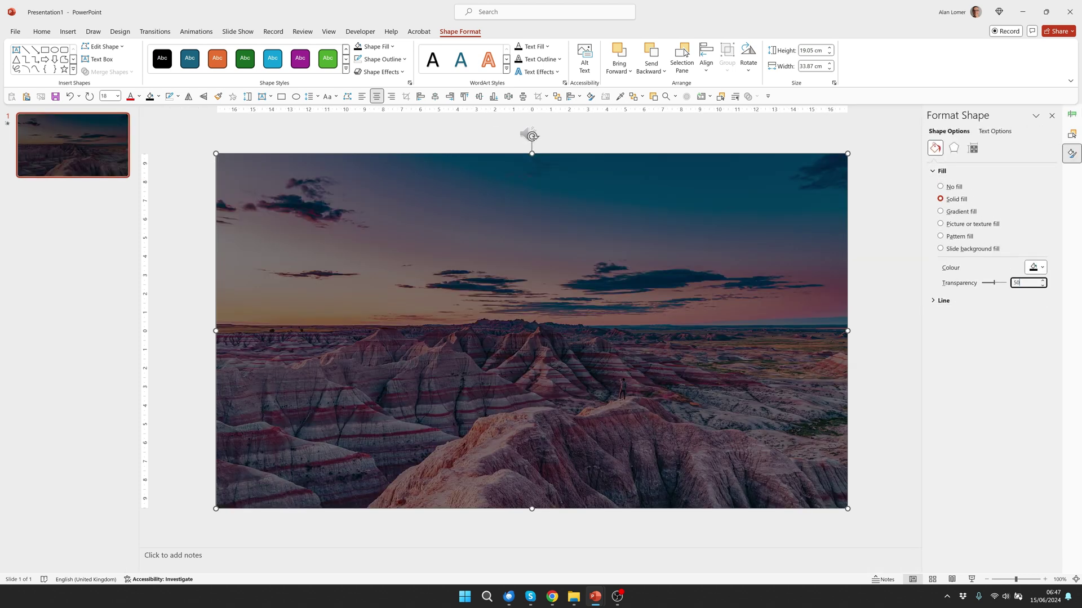
pyautogui.click(15, 50)
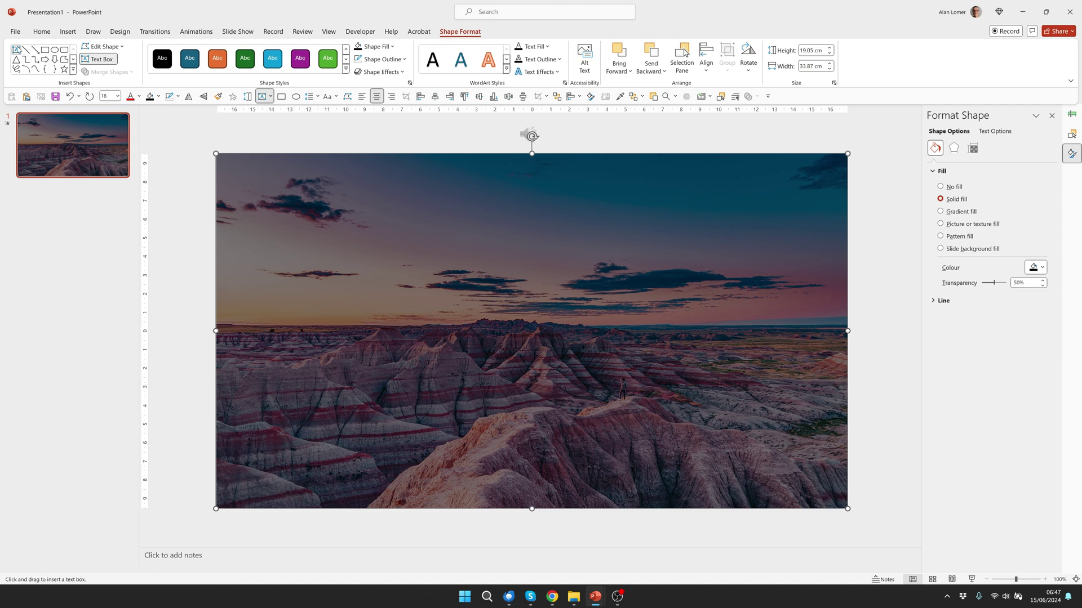
pyautogui.click(394, 286)
pyautogui.write('SC')
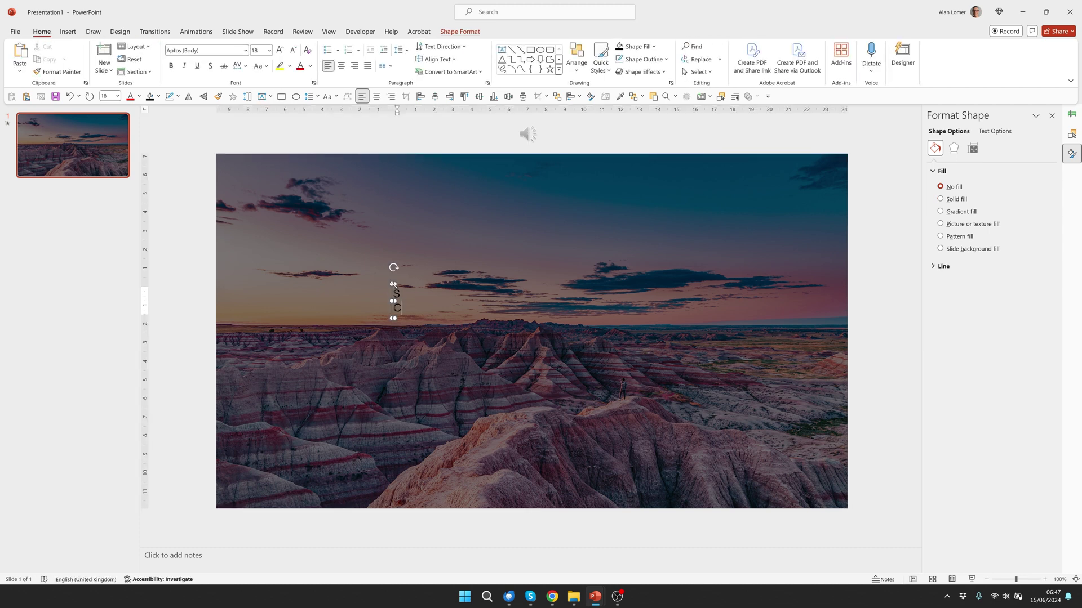
pyautogui.write('ENIC')
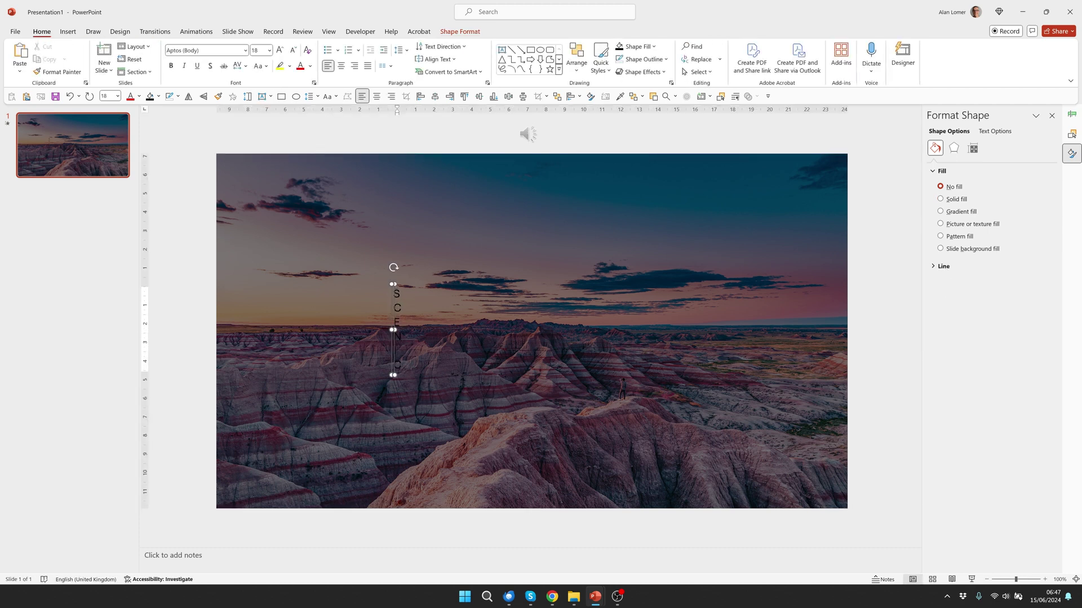
pyautogui.moveTo(393, 329); pyautogui.dragTo(708, 329)
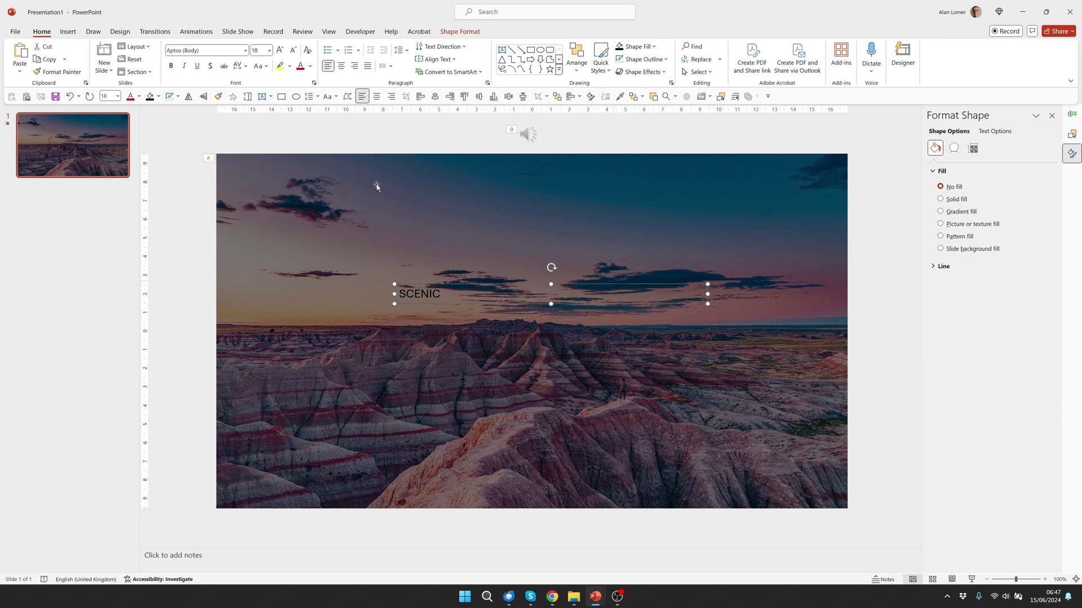
# Step: Format SCENIC in Figtree ExtraBold at 180 pt, centred within a widened text box
pyautogui.click(220, 52)
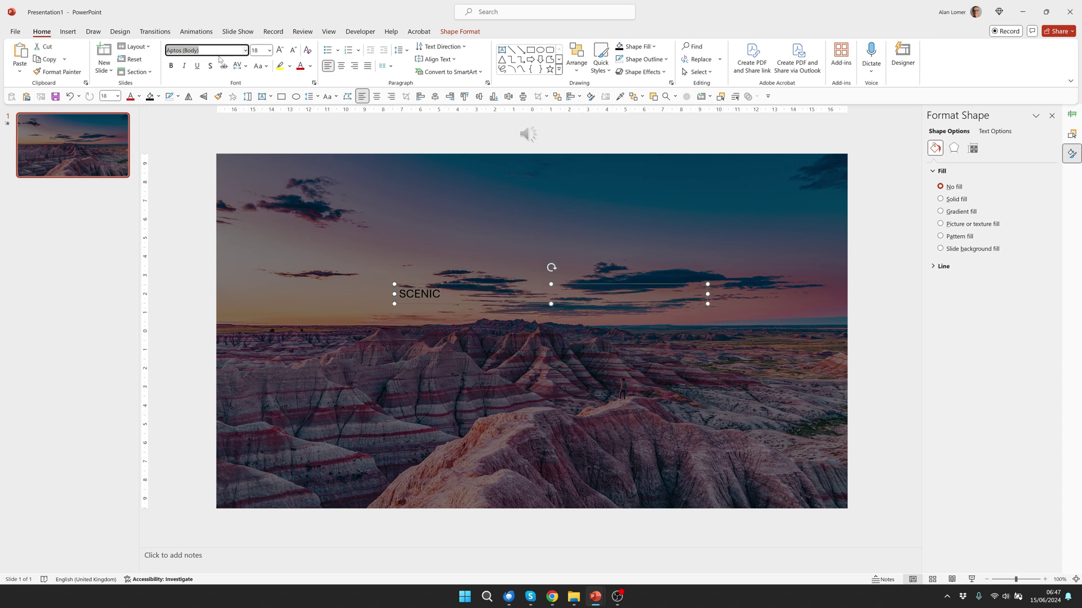
pyautogui.write('Figtree ExtraBold')
pyautogui.press('Tab')
pyautogui.write('1')
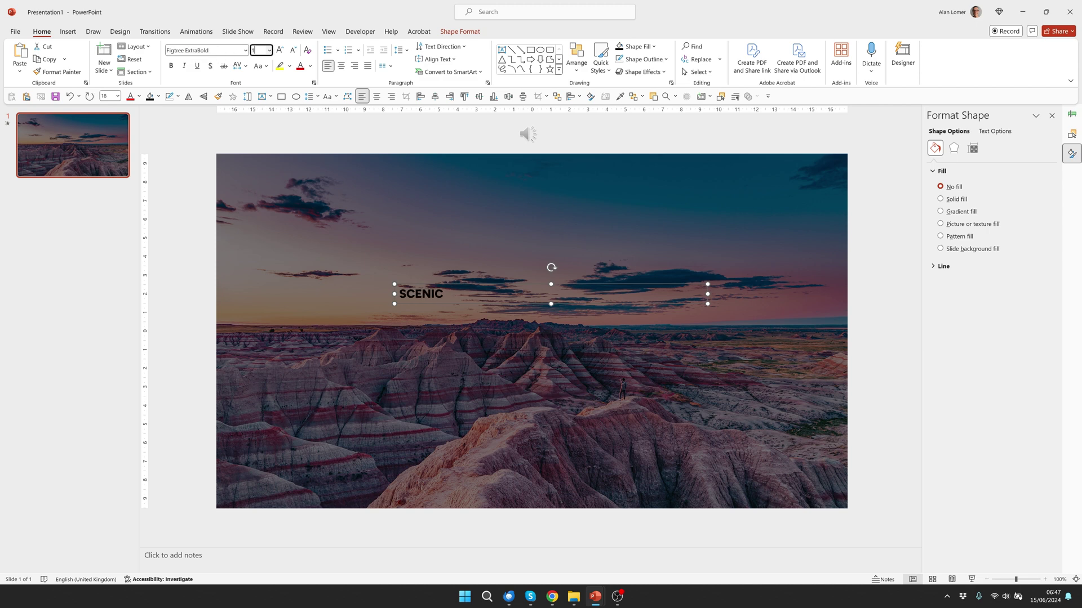
pyautogui.write('80')
pyautogui.press('Return')
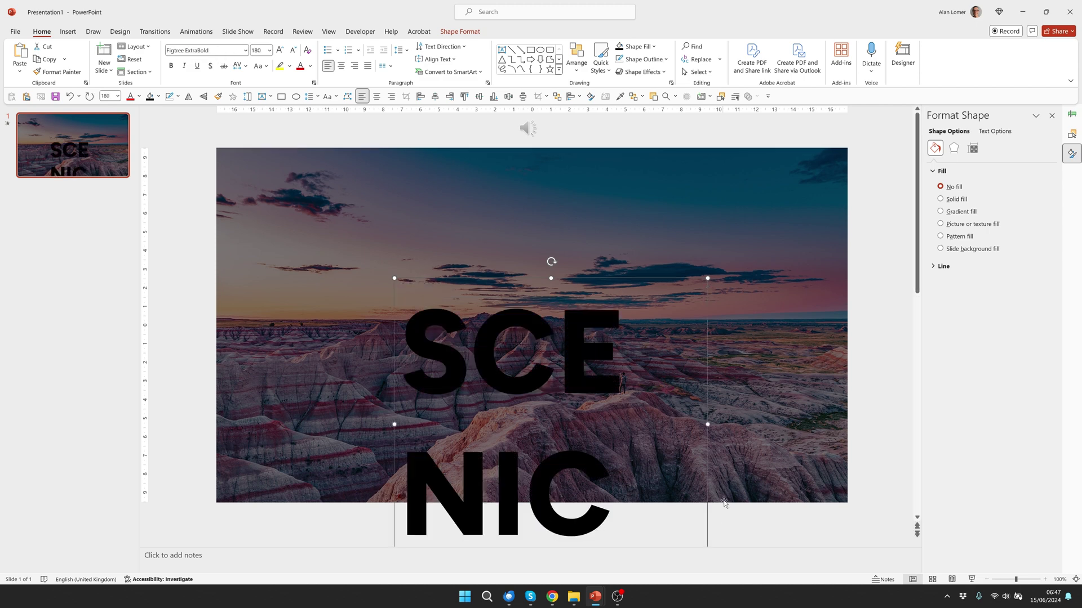
pyautogui.moveTo(708, 424); pyautogui.dragTo(883, 423)
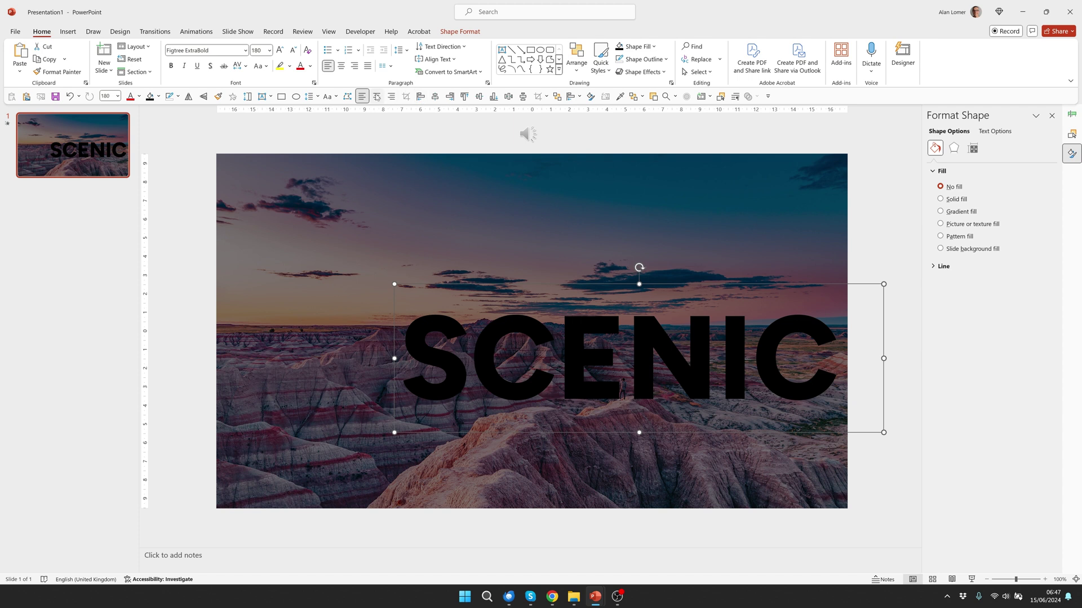
pyautogui.click(341, 66)
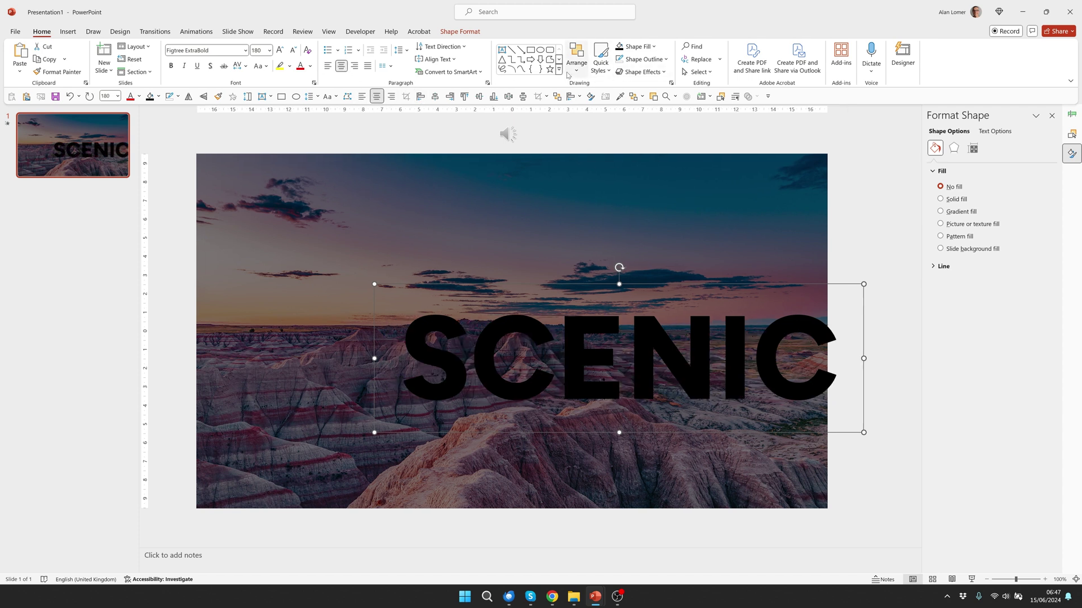
# Step: Make the SCENIC text white and align it to the slide's centre and middle
pyautogui.click(309, 66)
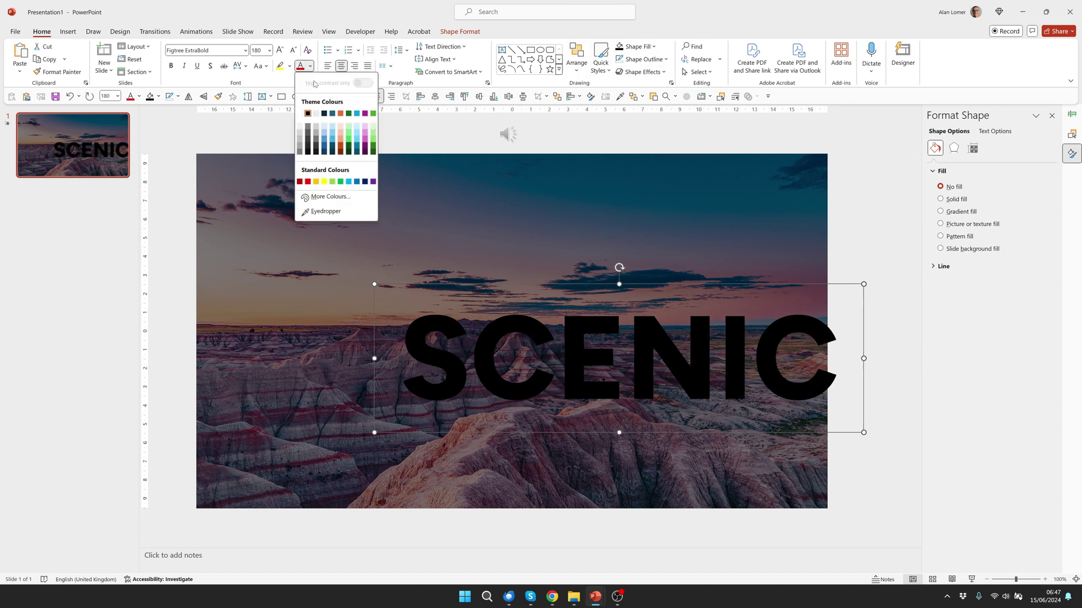
pyautogui.click(300, 107)
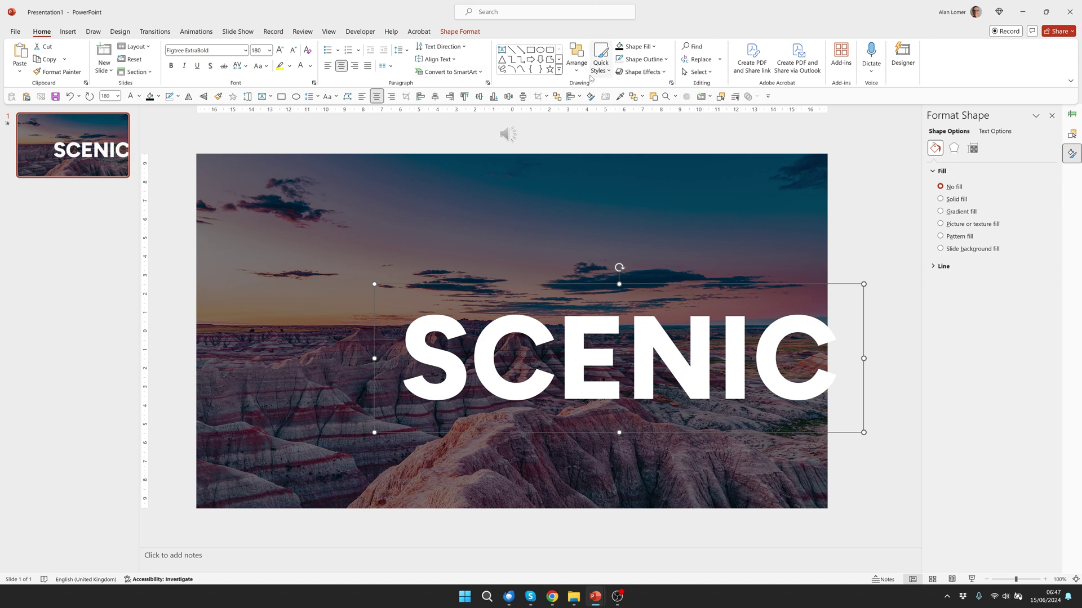
pyautogui.click(576, 56)
pyautogui.moveTo(590, 237)
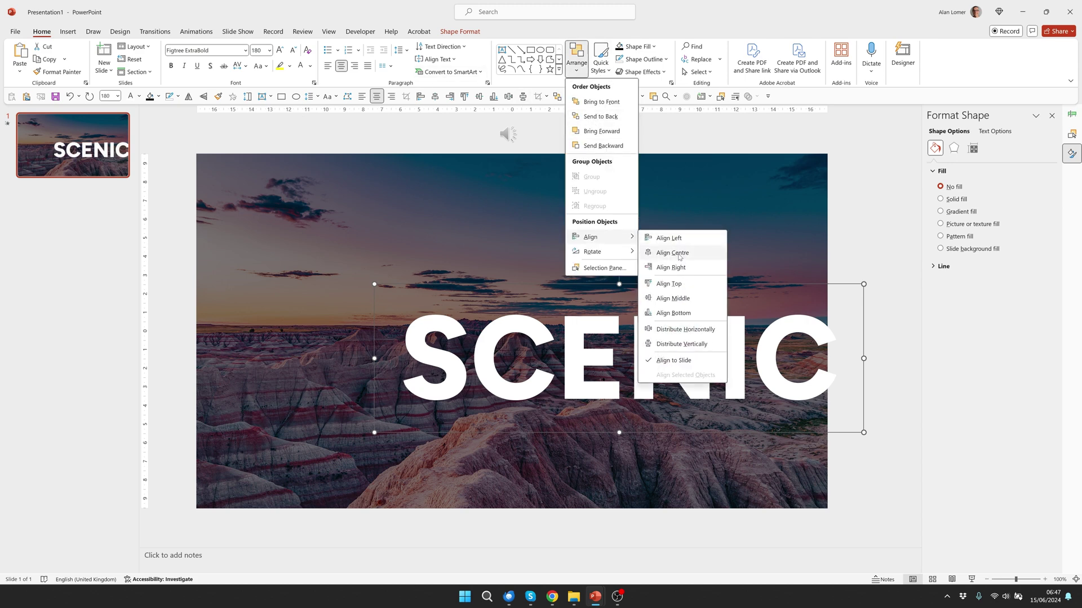
pyautogui.click(665, 254)
pyautogui.click(581, 72)
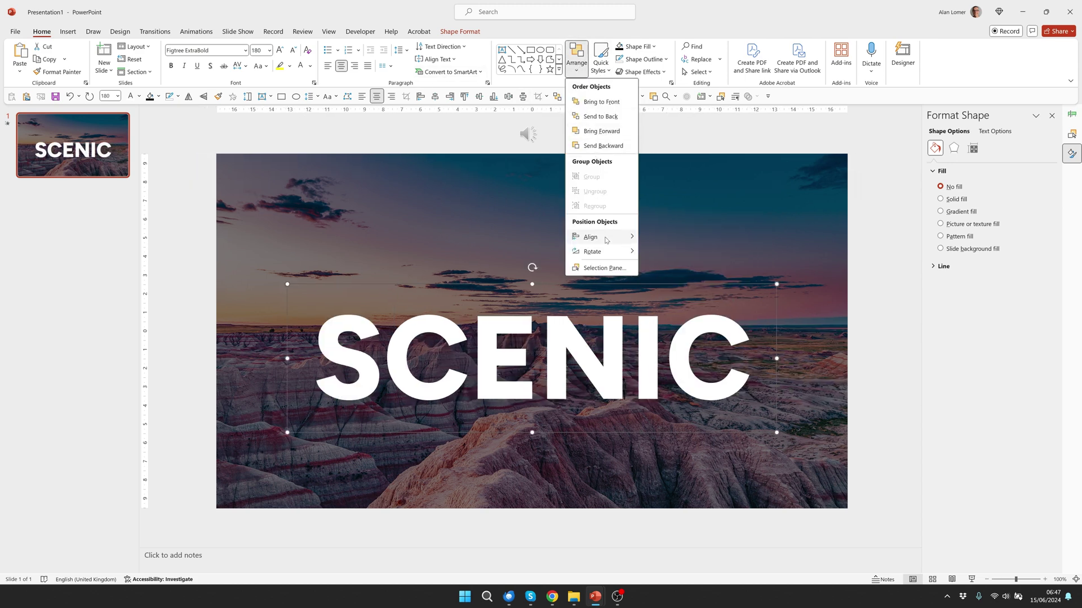
pyautogui.click(694, 298)
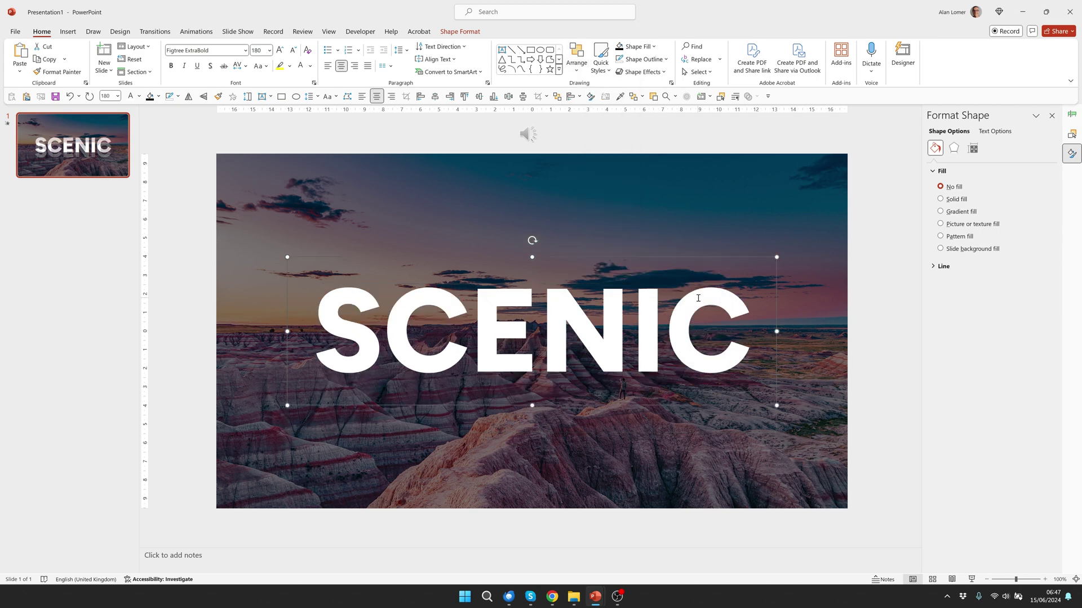
# Step: Set the SCENIC text fill transparency to 25% under Text Options
pyautogui.click(994, 134)
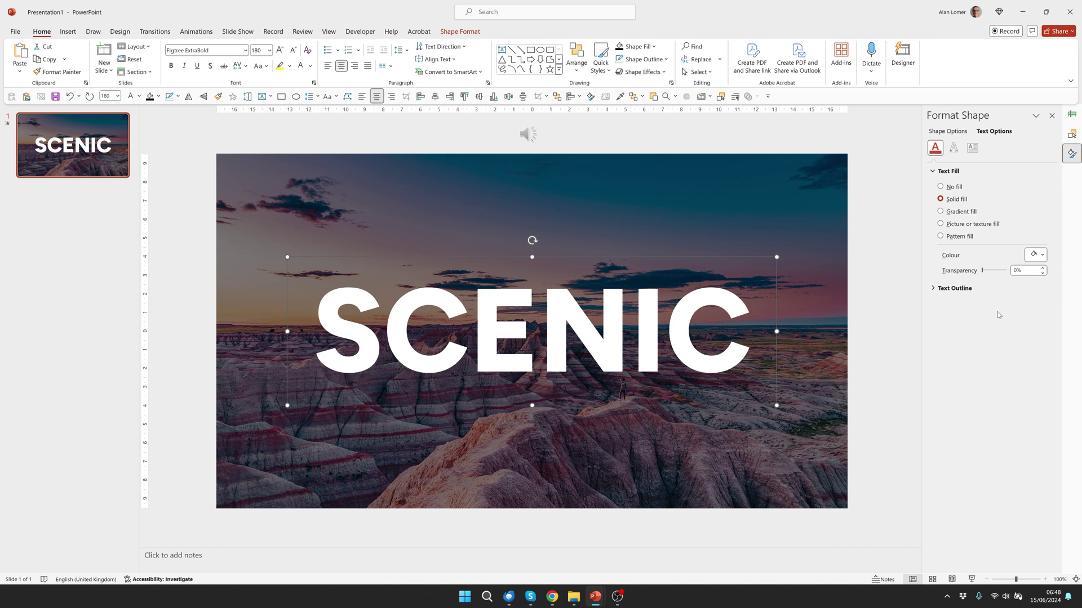
pyautogui.doubleClick(1023, 270)
pyautogui.write('25')
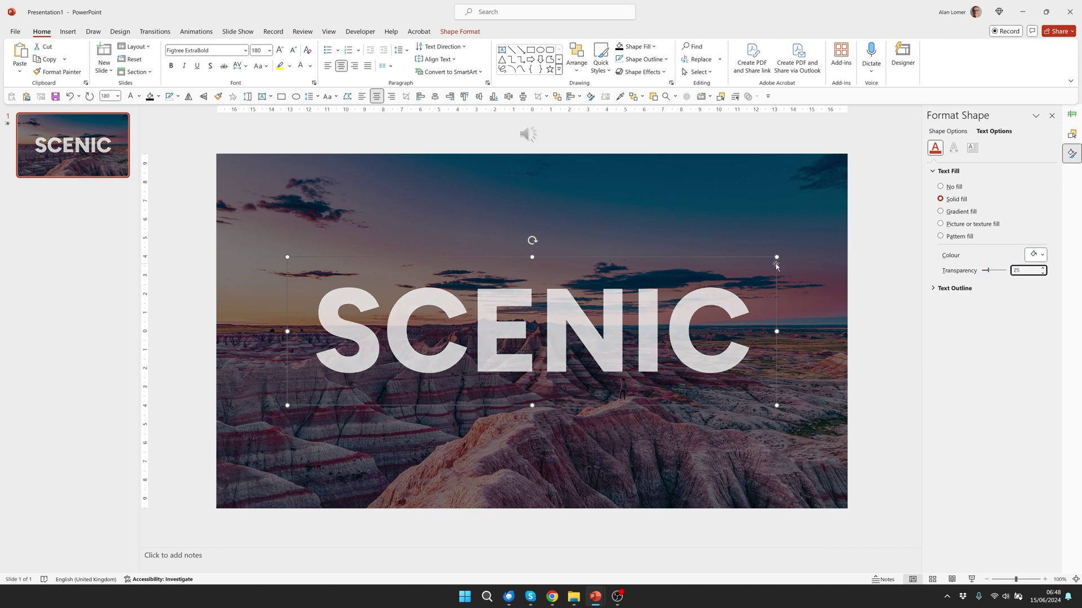